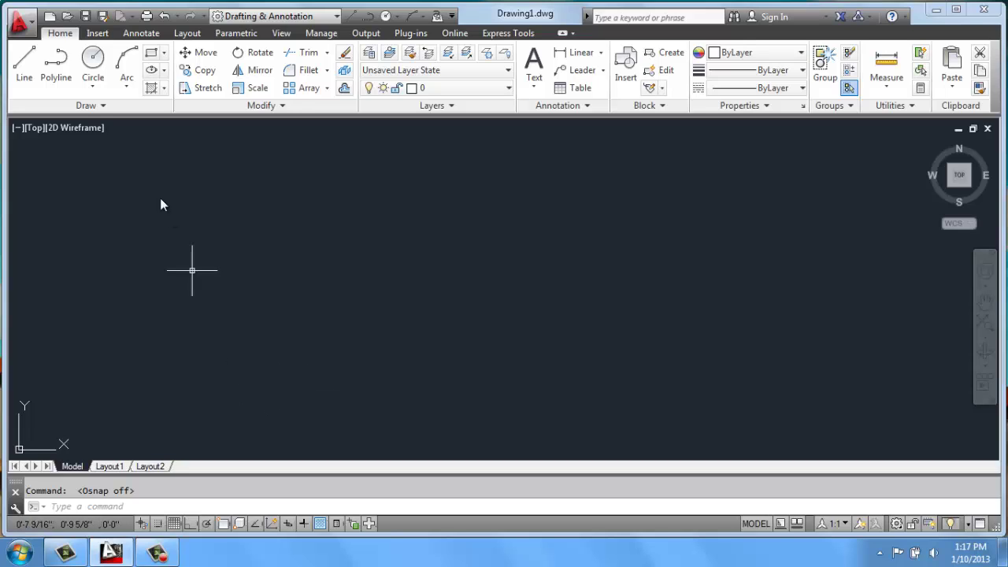
{"action": "left_click", "coordinate": [25, 64]}
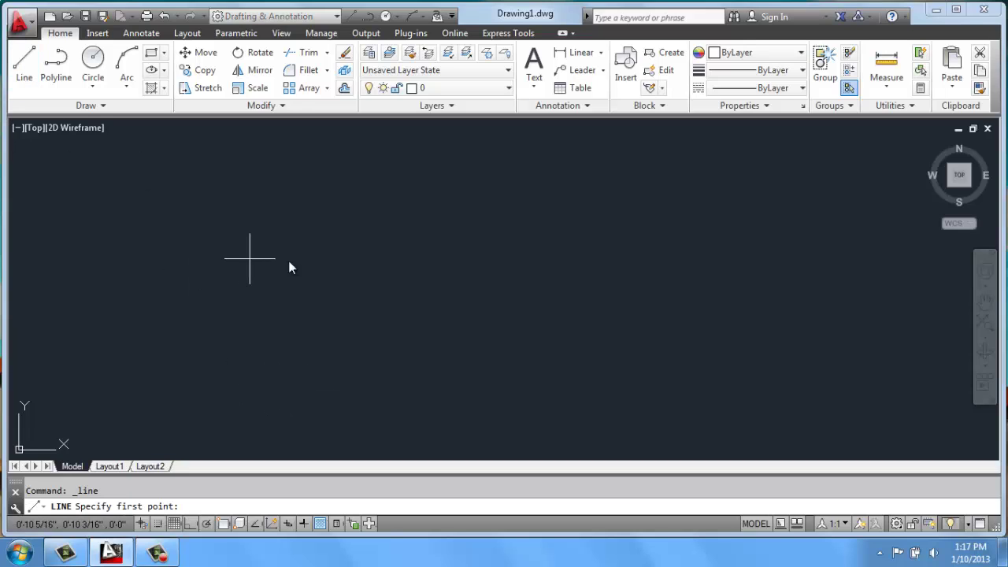
{"action": "left_click", "coordinate": [224, 291]}
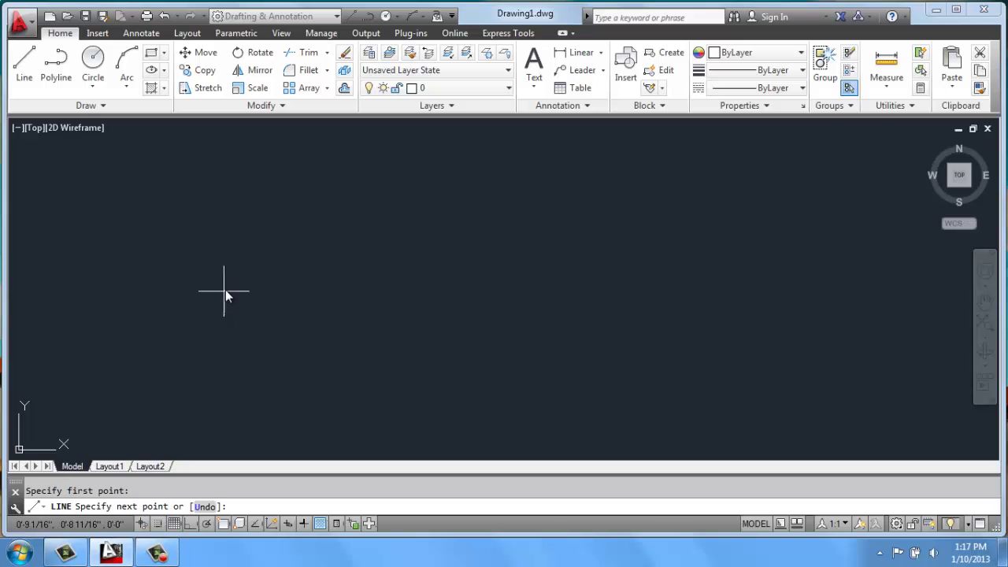
{"action": "left_click", "coordinate": [453, 180]}
{"action": "left_click", "coordinate": [646, 200]}
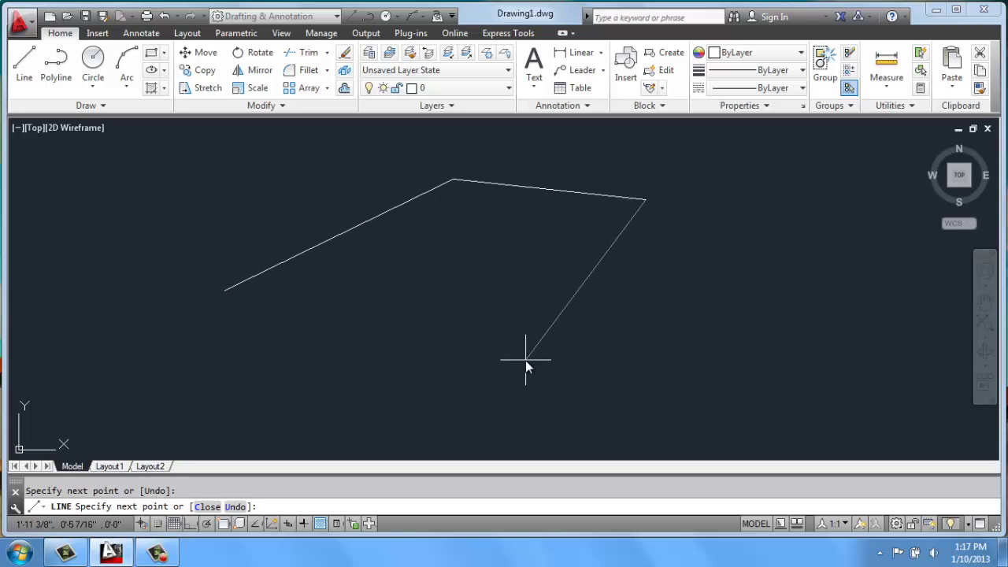
{"action": "left_click", "coordinate": [526, 360]}
{"action": "left_click", "coordinate": [254, 360]}
{"action": "left_click", "coordinate": [157, 326]}
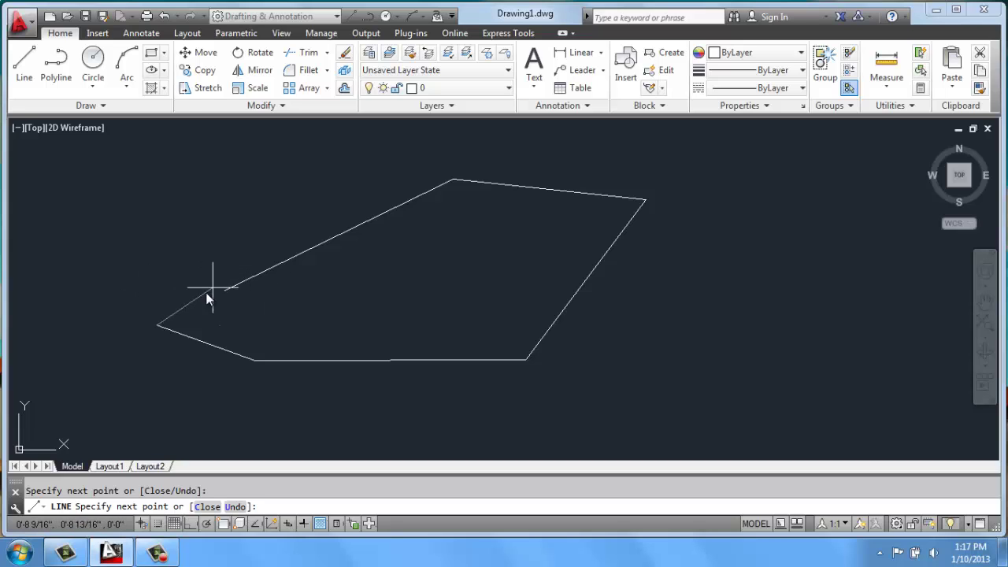
{"action": "scroll", "coordinate": [207, 295], "scroll_direction": "up", "scroll_amount": 5}
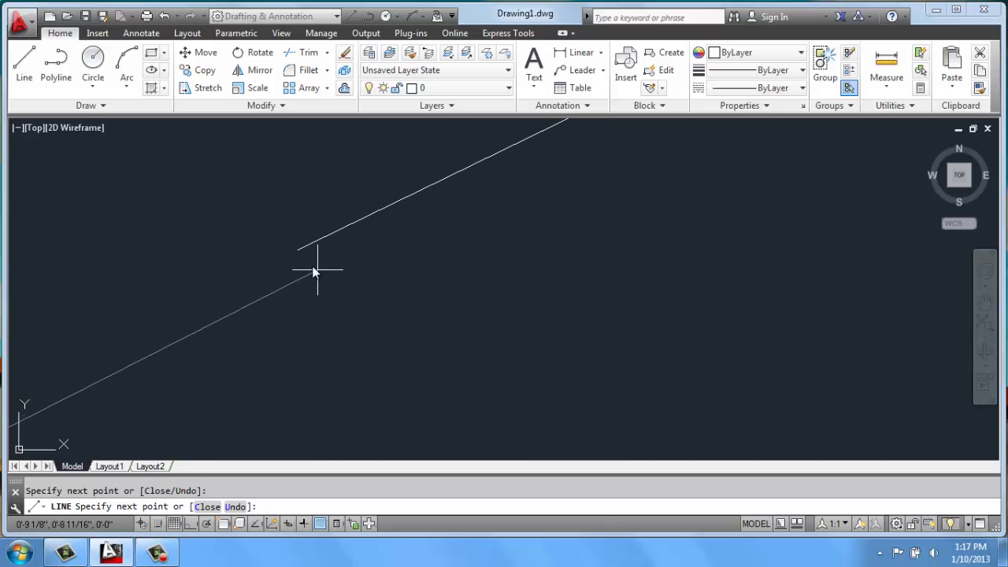
{"action": "middle_click_drag", "start_coordinate": [315, 270], "coordinate": [297, 254]}
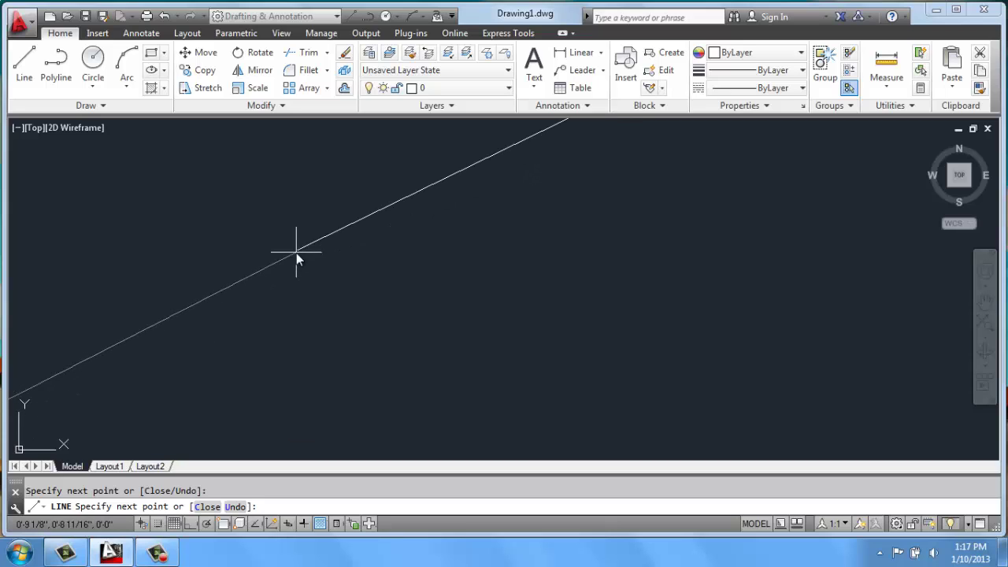
{"action": "left_click", "coordinate": [297, 250]}
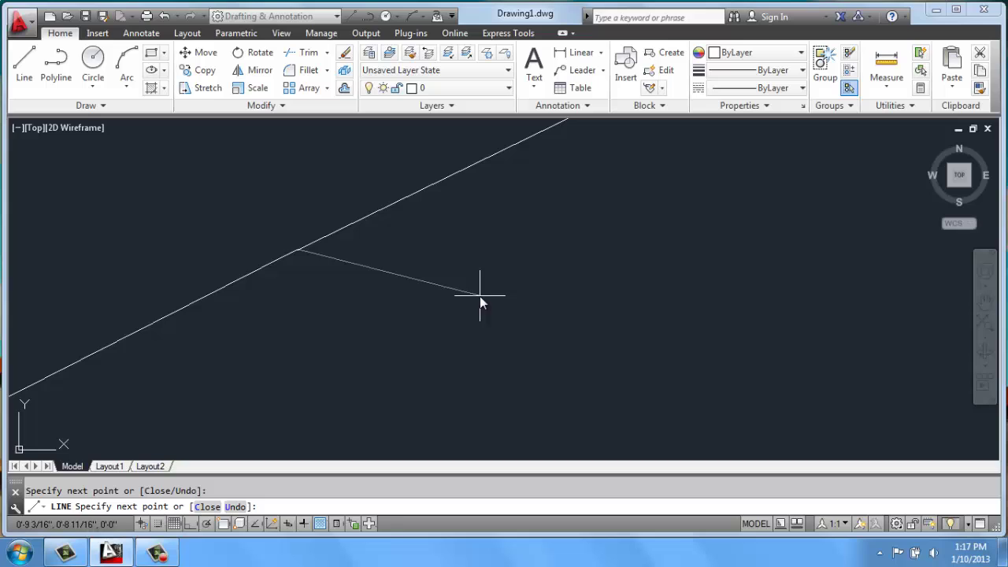
{"action": "key", "text": "Return"}
{"action": "middle_click_drag", "start_coordinate": [299, 259], "coordinate": [370, 272]}
{"action": "scroll", "coordinate": [370, 273], "scroll_direction": "up", "scroll_amount": 6}
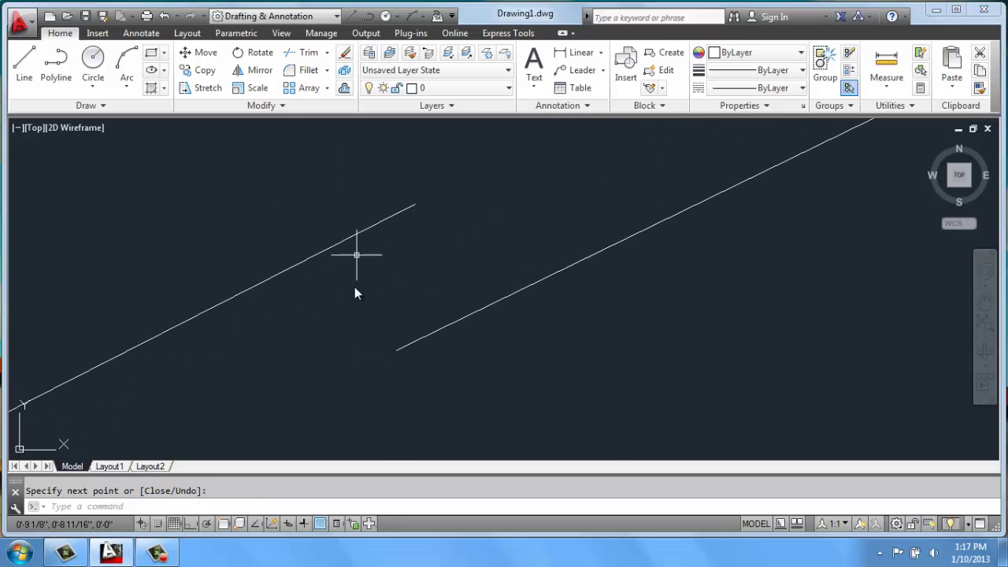
{"action": "scroll", "coordinate": [371, 292], "scroll_direction": "up", "scroll_amount": 4}
{"action": "scroll", "coordinate": [373, 292], "scroll_direction": "down", "scroll_amount": 10}
{"action": "scroll", "coordinate": [378, 274], "scroll_direction": "down", "scroll_amount": 6}
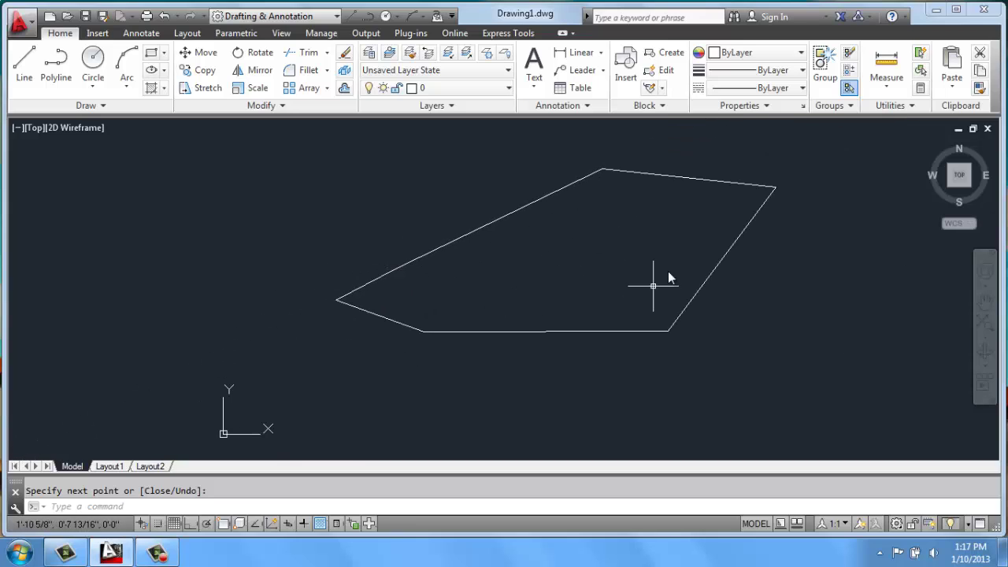
{"action": "left_click", "coordinate": [858, 145]}
{"action": "left_click", "coordinate": [308, 372]}
Erase the selected lines and switch Object Snap on until the command line reads <Osnap on>.
{"action": "key", "text": "Delete"}
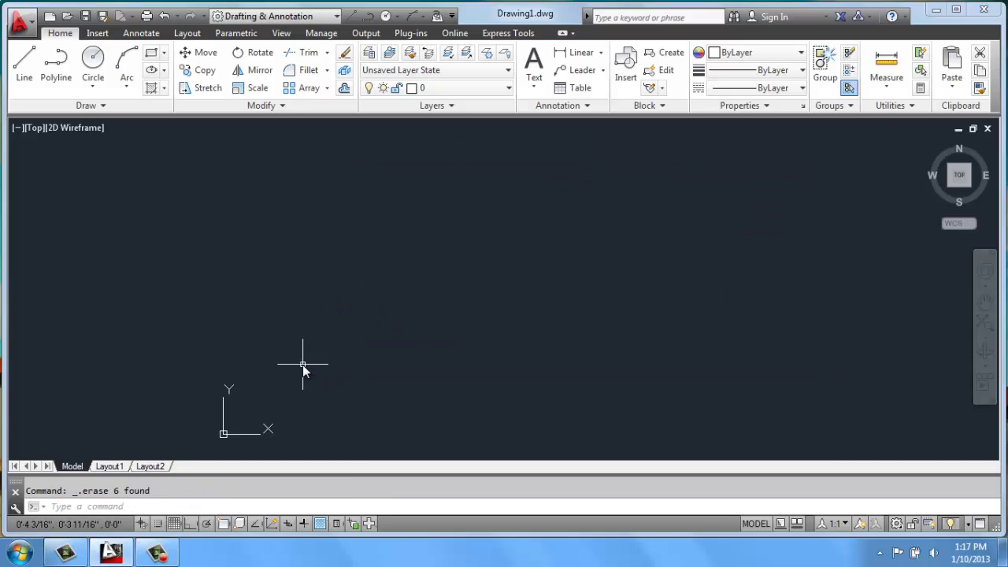
{"action": "left_click", "coordinate": [223, 524]}
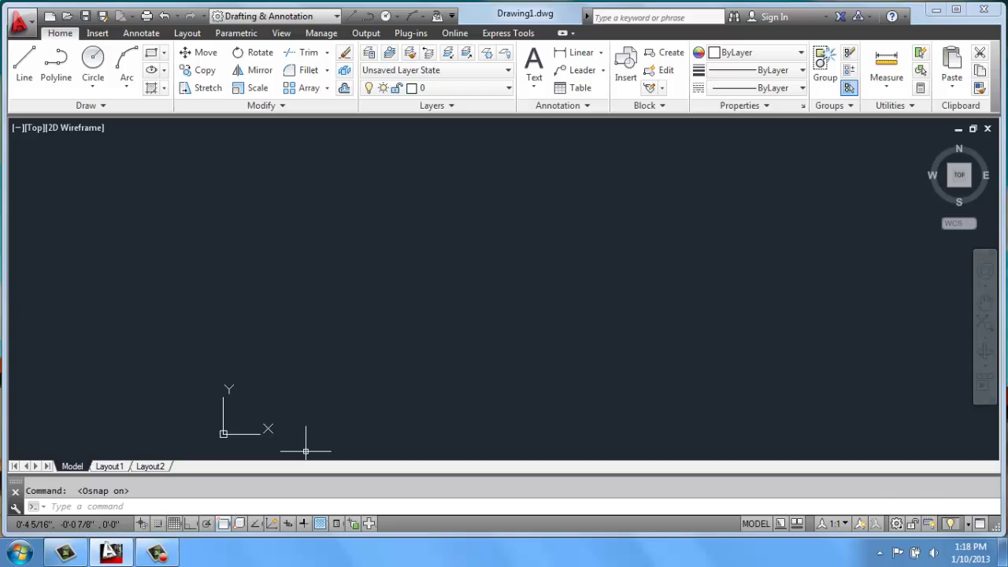
{"action": "left_click", "coordinate": [224, 523]}
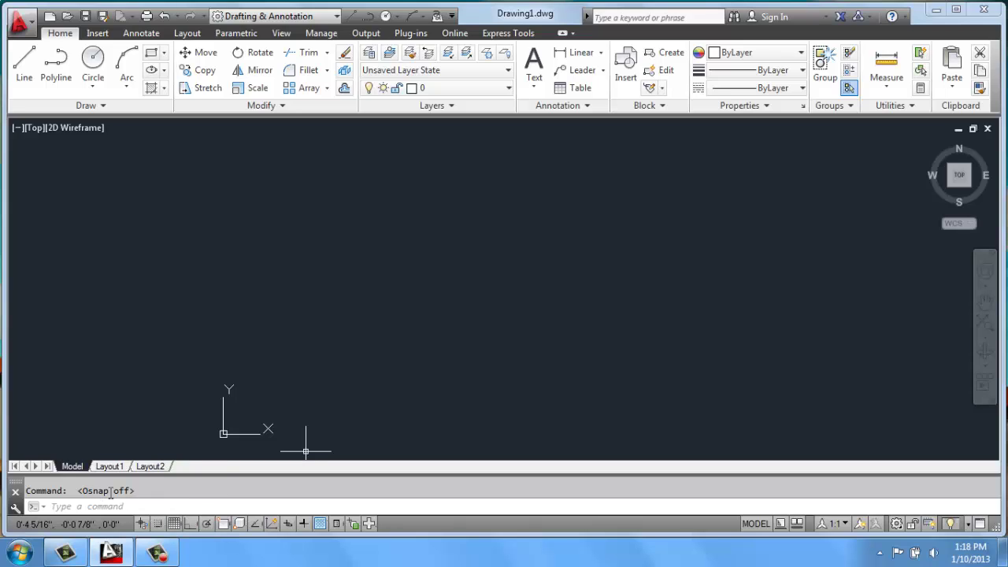
{"action": "left_click", "coordinate": [225, 525]}
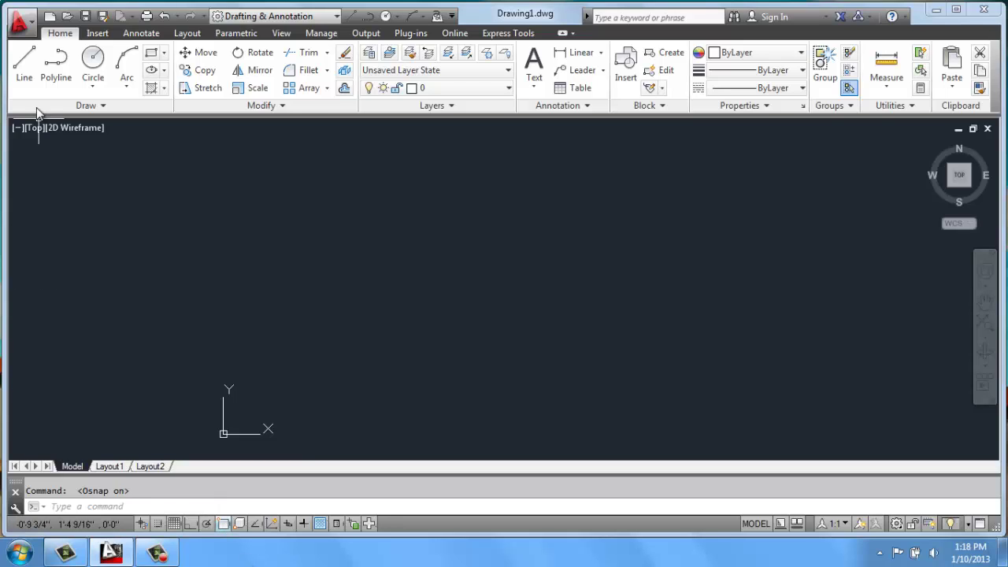
Start a Line shape and place eight zigzagging vertices around the drawing.
{"action": "left_click", "coordinate": [31, 67]}
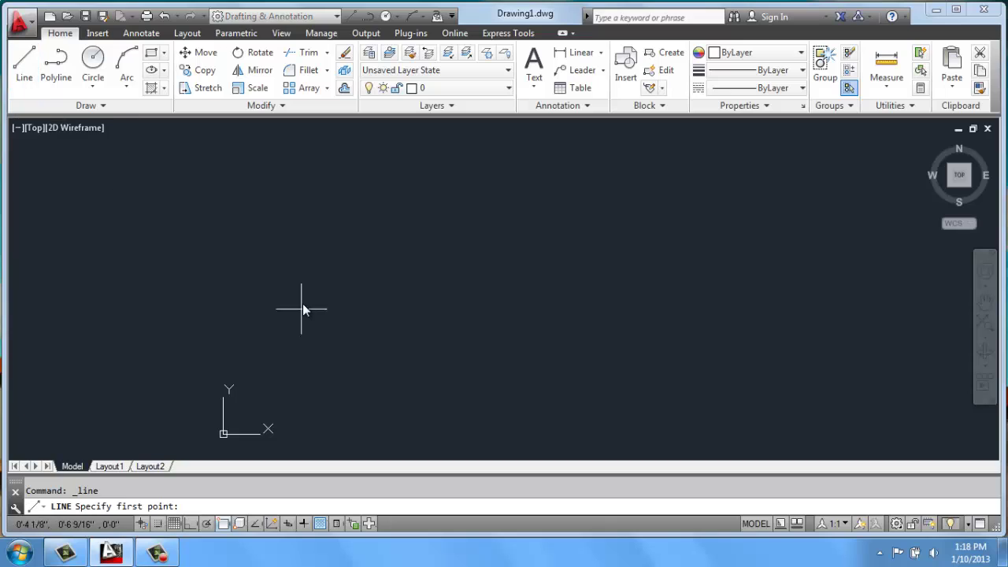
{"action": "left_click", "coordinate": [361, 287]}
{"action": "left_click", "coordinate": [529, 147]}
{"action": "left_click", "coordinate": [791, 208]}
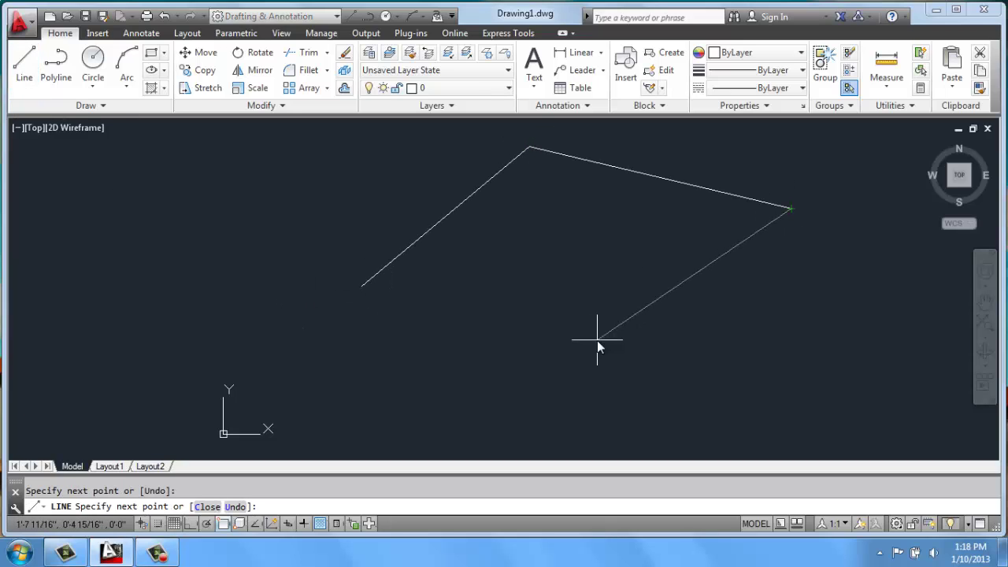
{"action": "left_click", "coordinate": [597, 340]}
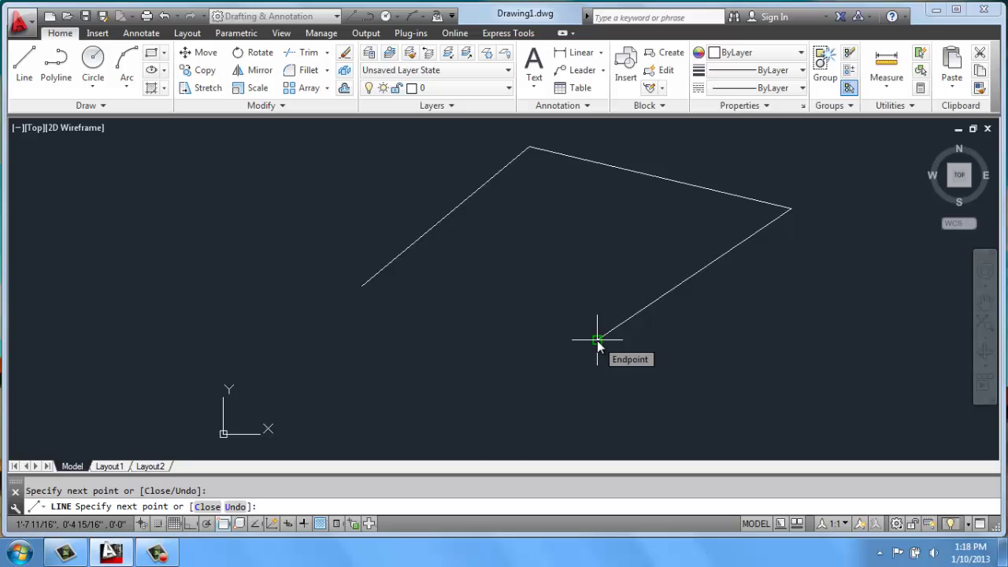
{"action": "left_click", "coordinate": [420, 413]}
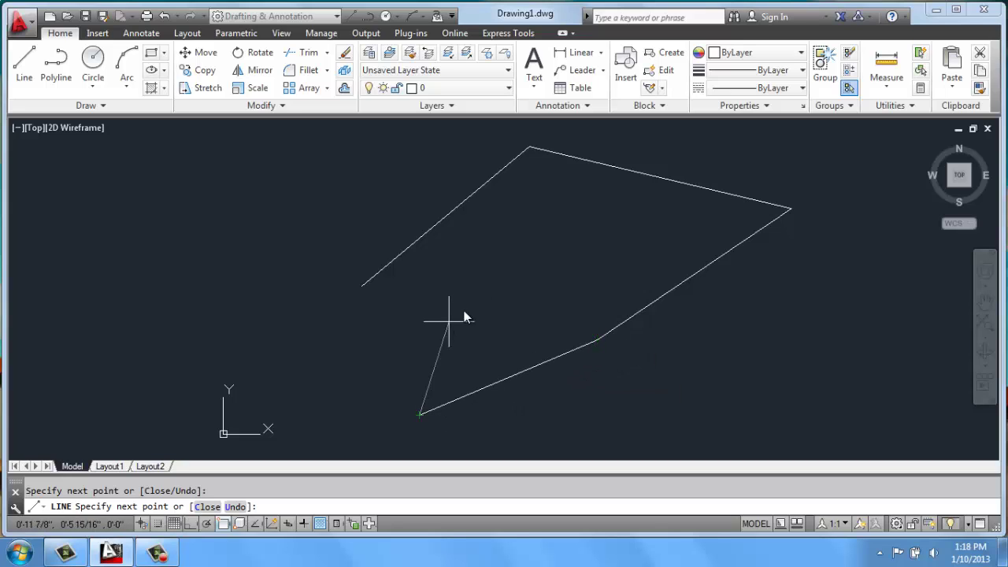
{"action": "left_click", "coordinate": [528, 268]}
{"action": "left_click", "coordinate": [332, 369]}
{"action": "left_click", "coordinate": [186, 260]}
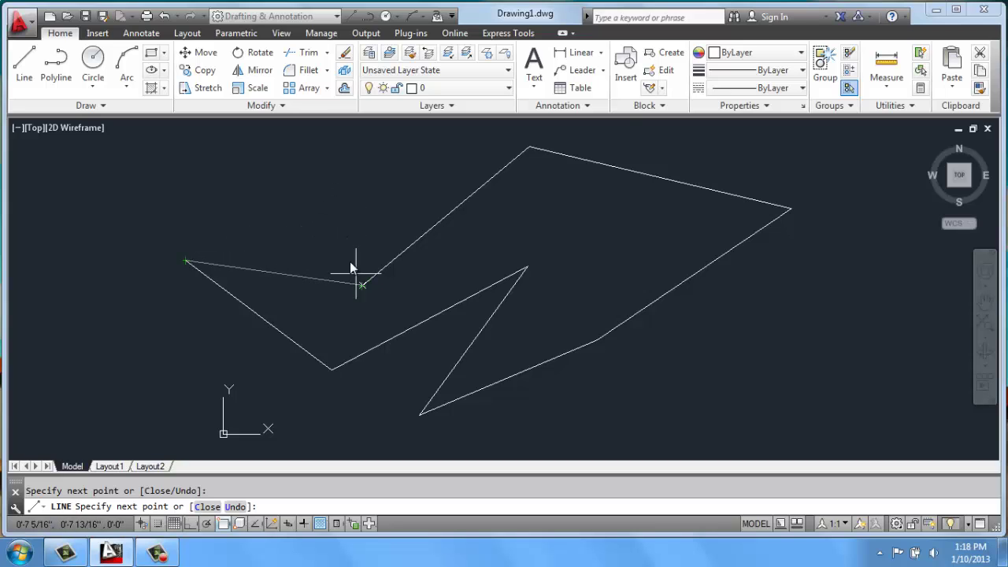
Close the shape by snapping its last segment onto the starting endpoint, then end Line.
{"action": "scroll", "coordinate": [360, 287], "scroll_direction": "up", "scroll_amount": 3}
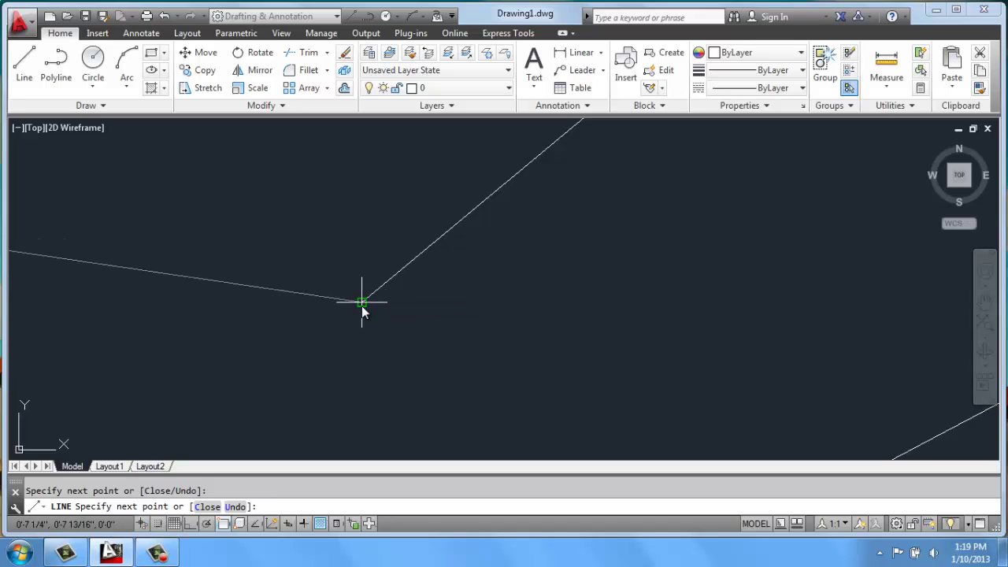
{"action": "left_click", "coordinate": [361, 304]}
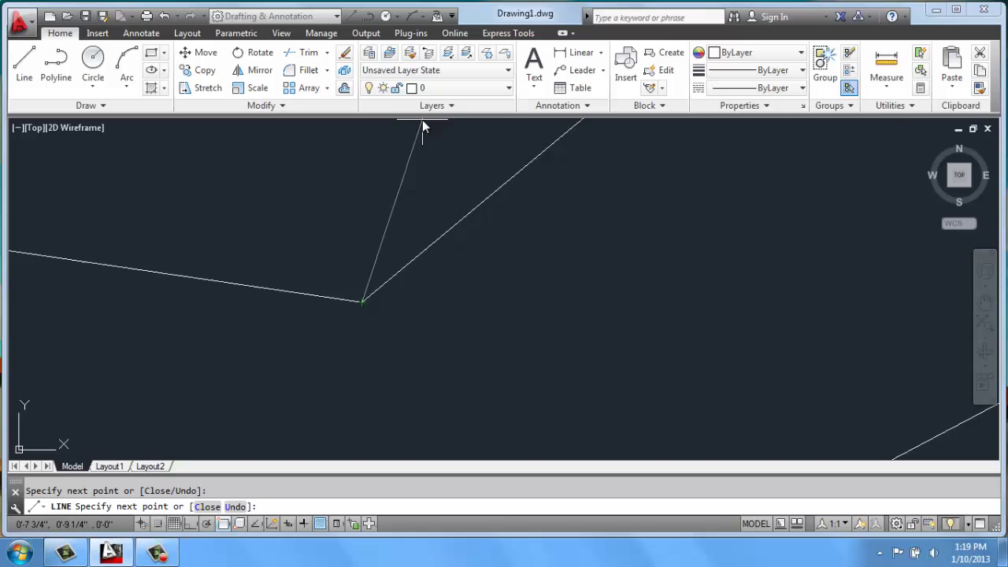
{"action": "key", "text": "Return"}
{"action": "mouse_move", "coordinate": [358, 287]}
{"action": "middle_mouse_down"}
{"action": "mouse_move", "coordinate": [373, 314]}
{"action": "mouse_move", "coordinate": [364, 369]}
{"action": "mouse_move", "coordinate": [263, 378]}
{"action": "mouse_move", "coordinate": [297, 307]}
{"action": "mouse_move", "coordinate": [281, 281]}
{"action": "mouse_move", "coordinate": [275, 355]}
{"action": "mouse_move", "coordinate": [365, 257]}
{"action": "mouse_move", "coordinate": [396, 313]}
{"action": "mouse_move", "coordinate": [349, 333]}
{"action": "mouse_move", "coordinate": [356, 322]}
{"action": "middle_mouse_up"}
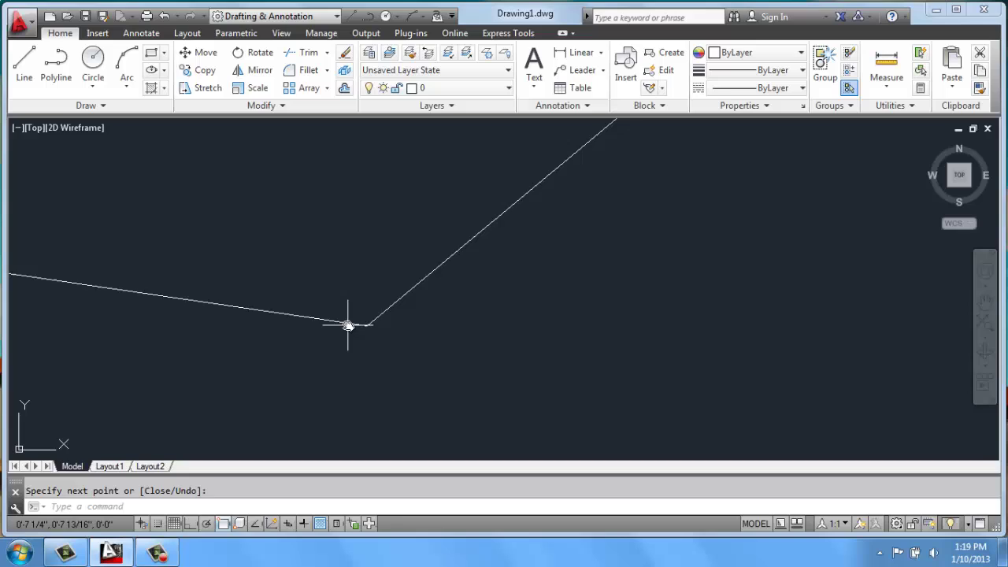
Clear the selection and run Zoom All (Z, A) to show the whole shape.
{"action": "key", "text": "Return"}
{"action": "left_click", "coordinate": [382, 316]}
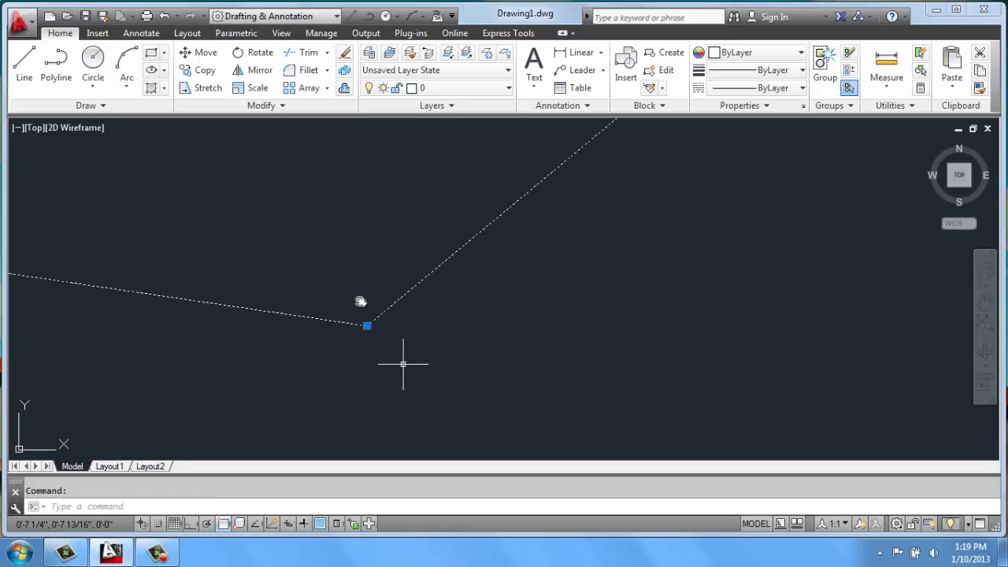
{"action": "key", "text": "Escape"}
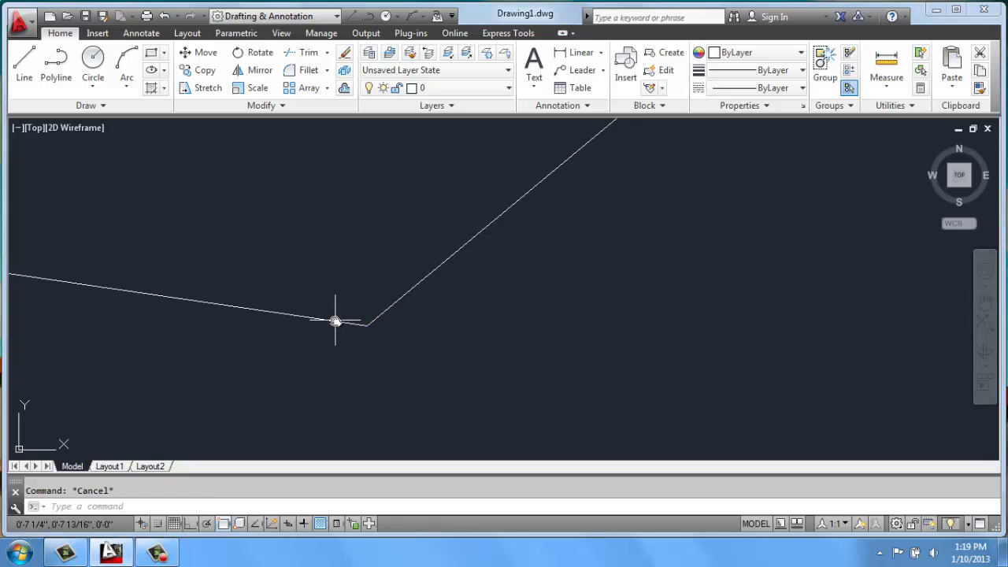
{"action": "type", "text": "z"}
{"action": "key", "text": "Return"}
{"action": "type", "text": "a"}
{"action": "key", "text": "Return"}
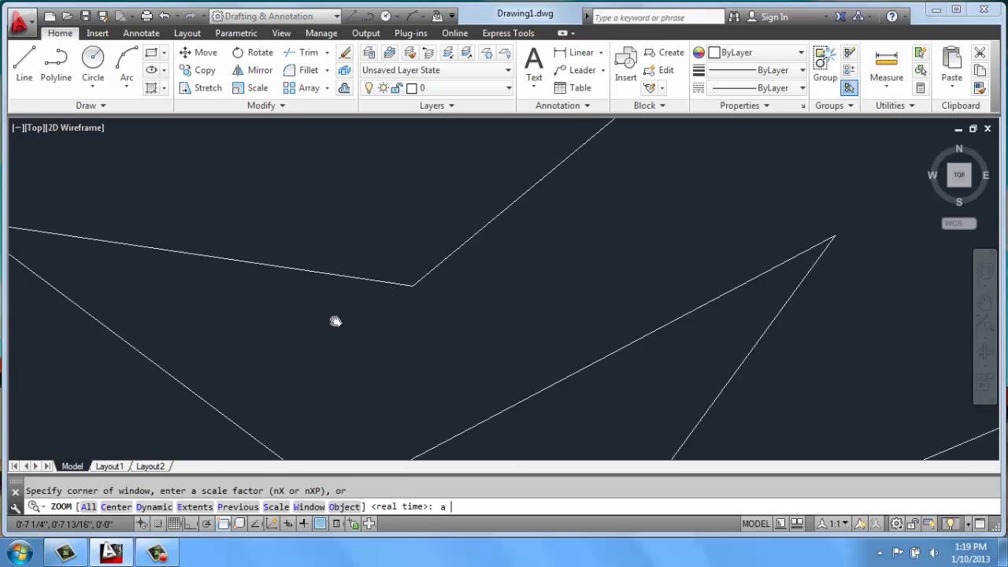
Select all eight lines with a crossing window and delete them.
{"action": "scroll", "coordinate": [425, 319], "scroll_direction": "up", "scroll_amount": 2}
{"action": "left_click", "coordinate": [700, 196]}
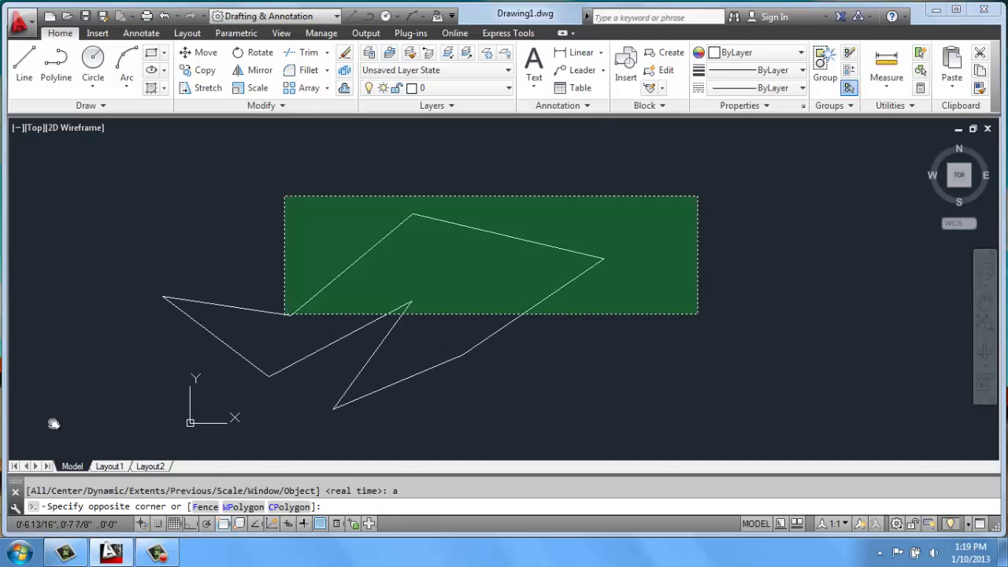
{"action": "left_click", "coordinate": [31, 417]}
{"action": "key", "text": "Delete"}
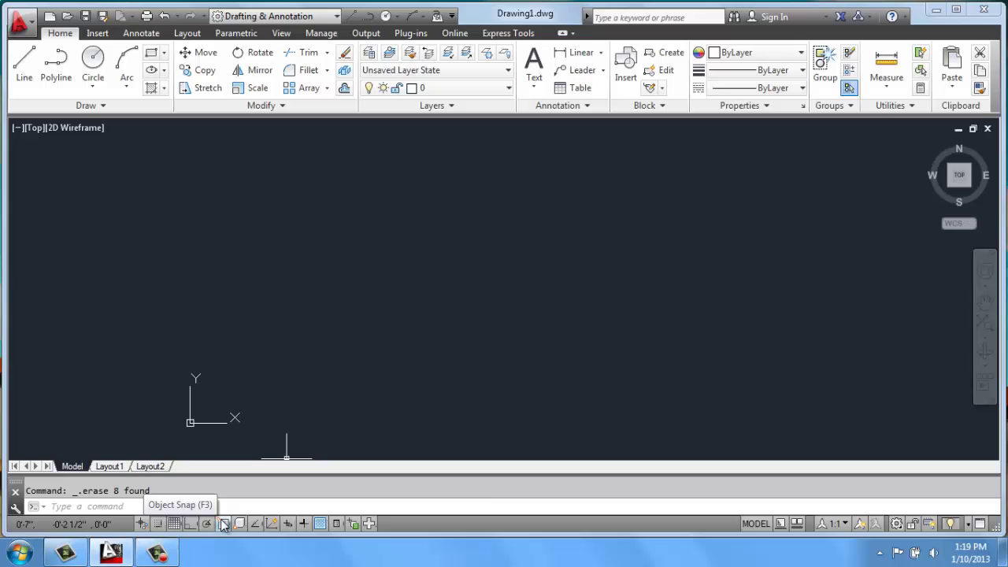
With Ortho on, draw a 5-foot horizontal line near the top of the drawing.
{"action": "left_click", "coordinate": [190, 525]}
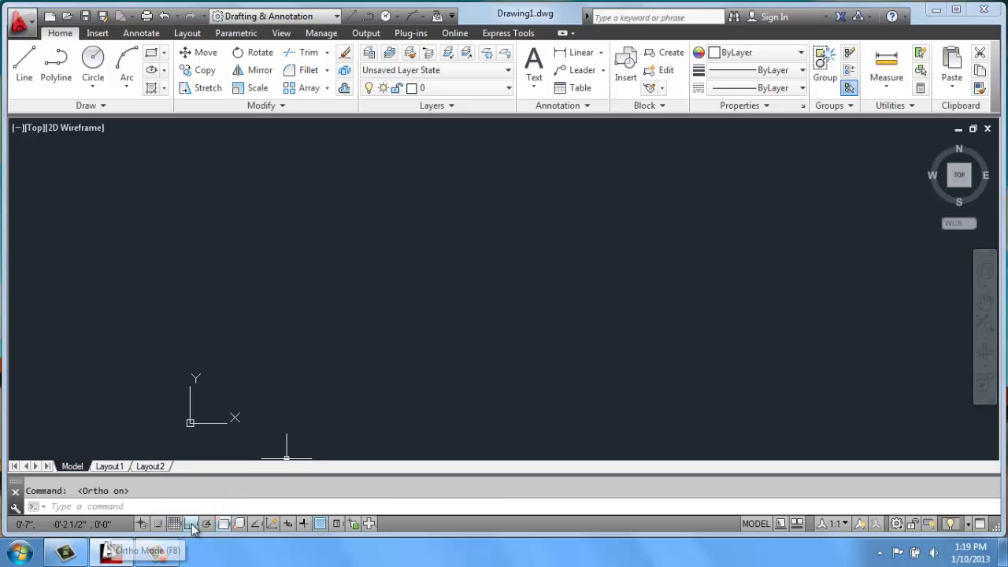
{"action": "left_click", "coordinate": [33, 53]}
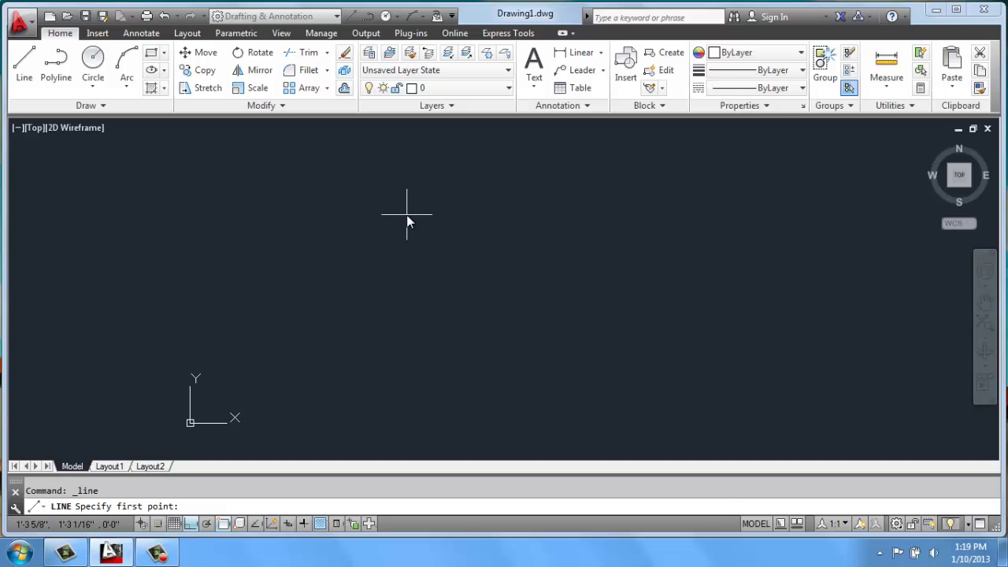
{"action": "left_click", "coordinate": [331, 218]}
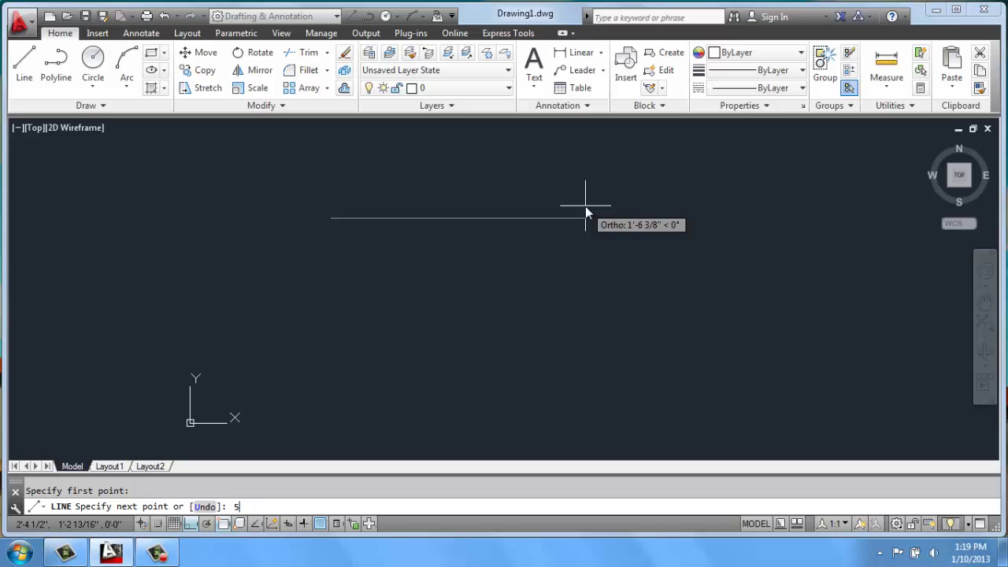
{"action": "key", "text": "Return"}
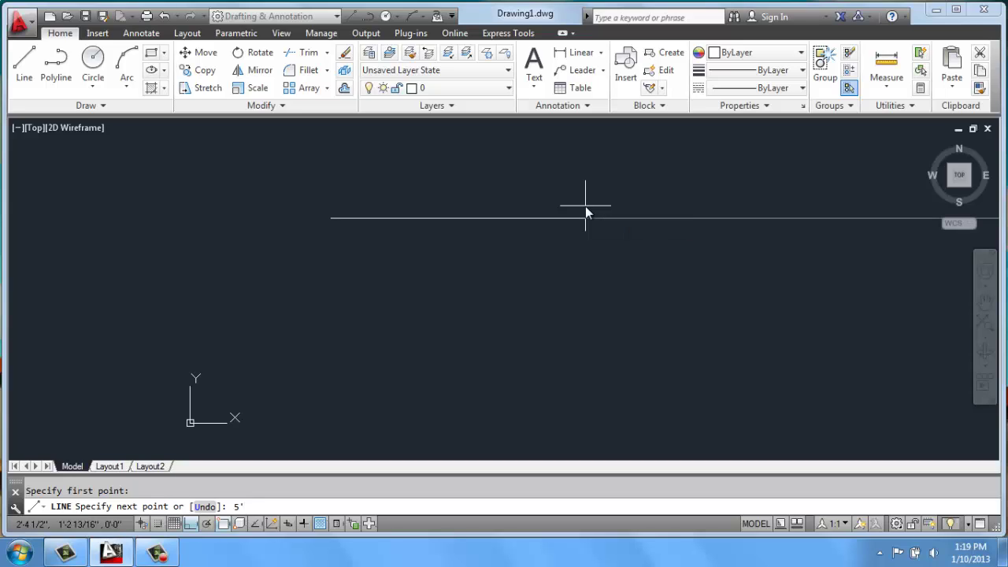
{"action": "key", "text": "Return"}
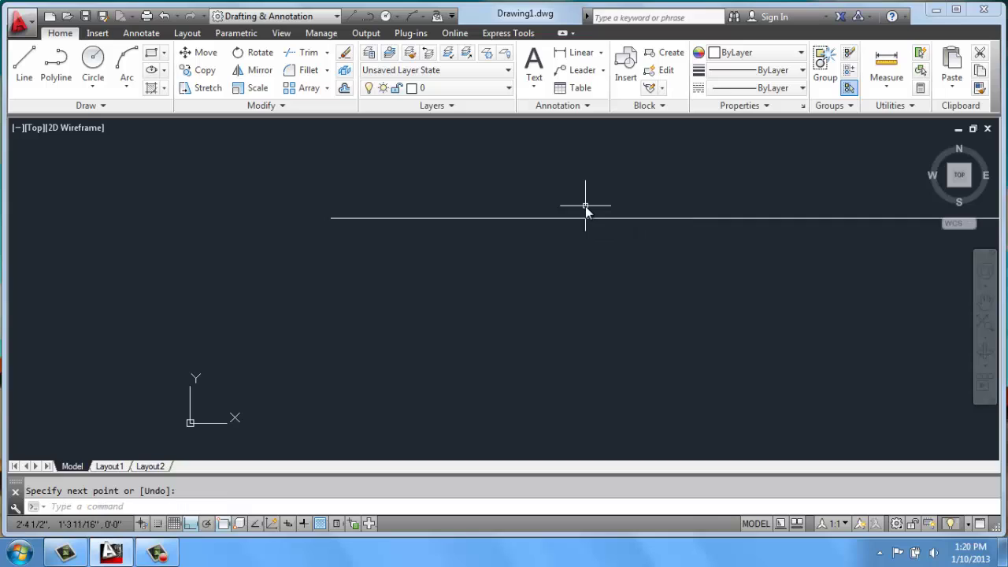
{"action": "scroll", "coordinate": [625, 195], "scroll_direction": "down", "scroll_amount": 5}
{"action": "middle_click_drag", "start_coordinate": [528, 193], "coordinate": [315, 207]}
{"action": "scroll", "coordinate": [432, 218], "scroll_direction": "up", "scroll_amount": 3}
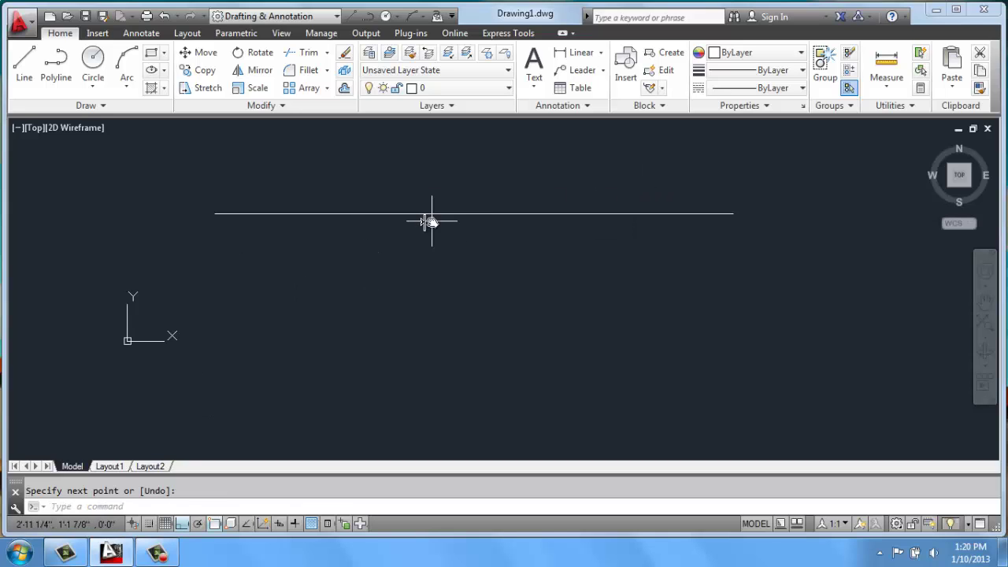
{"action": "middle_click_drag", "start_coordinate": [509, 218], "coordinate": [456, 216]}
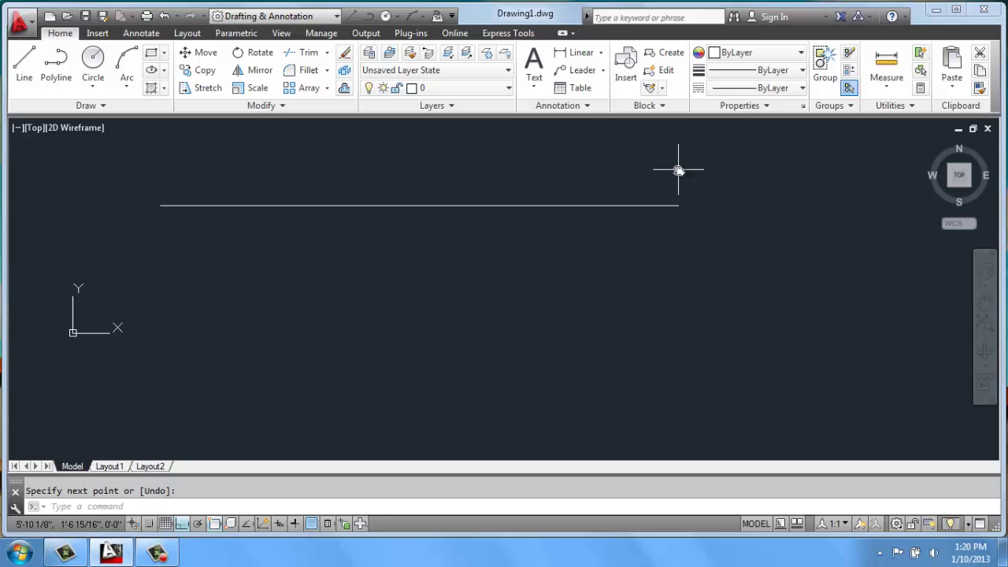
{"action": "left_click", "coordinate": [32, 70]}
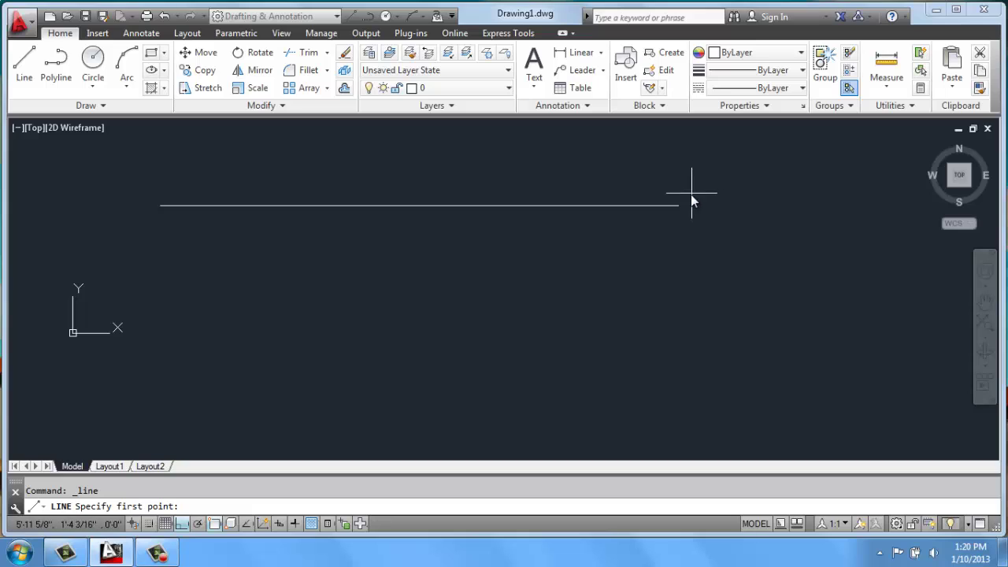
From the line's right endpoint draw 2' down and 5' left, closing at the top-left endpoint.
{"action": "mouse_move", "coordinate": [682, 204]}
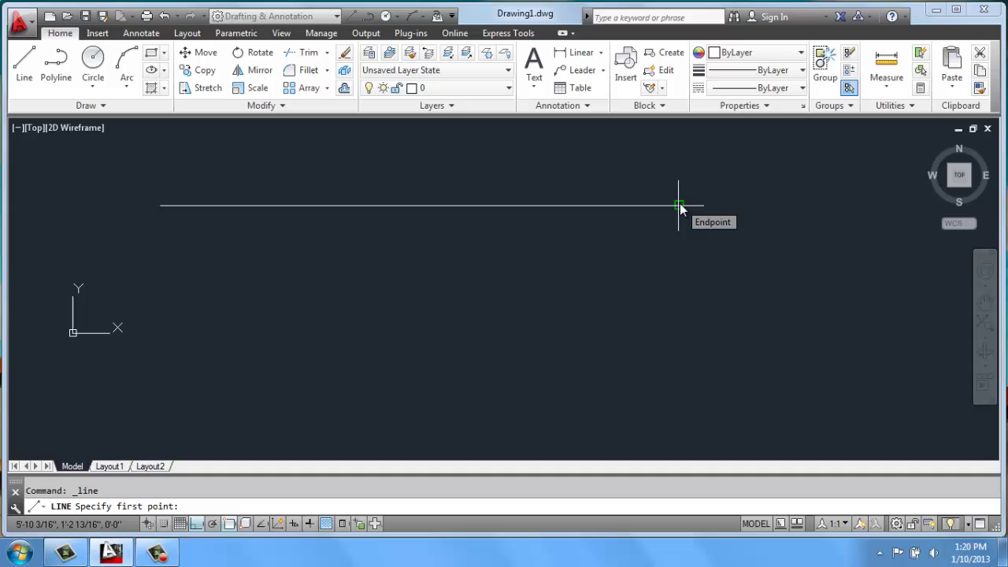
{"action": "left_click", "coordinate": [680, 206]}
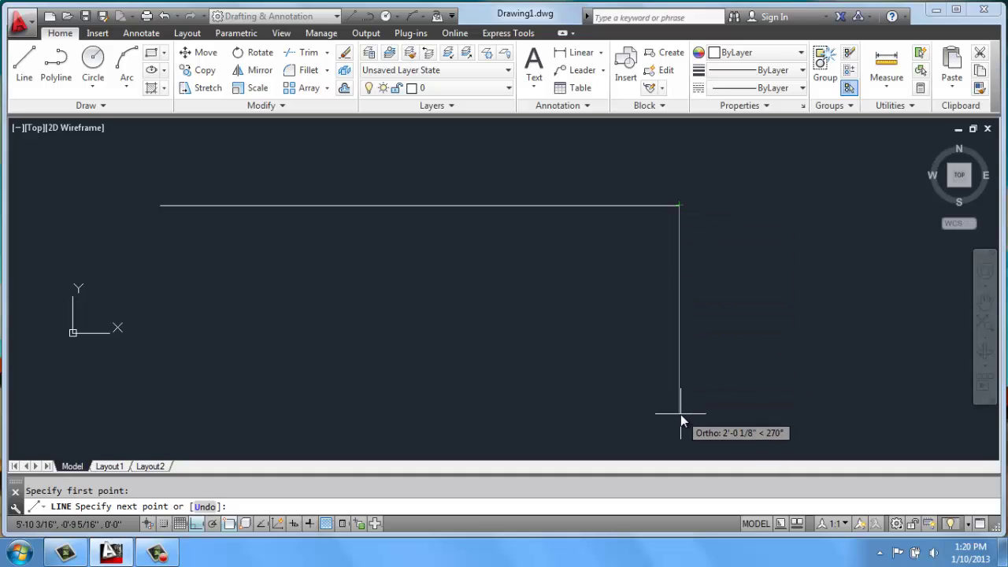
{"action": "type", "text": "2'"}
{"action": "key", "text": "Return"}
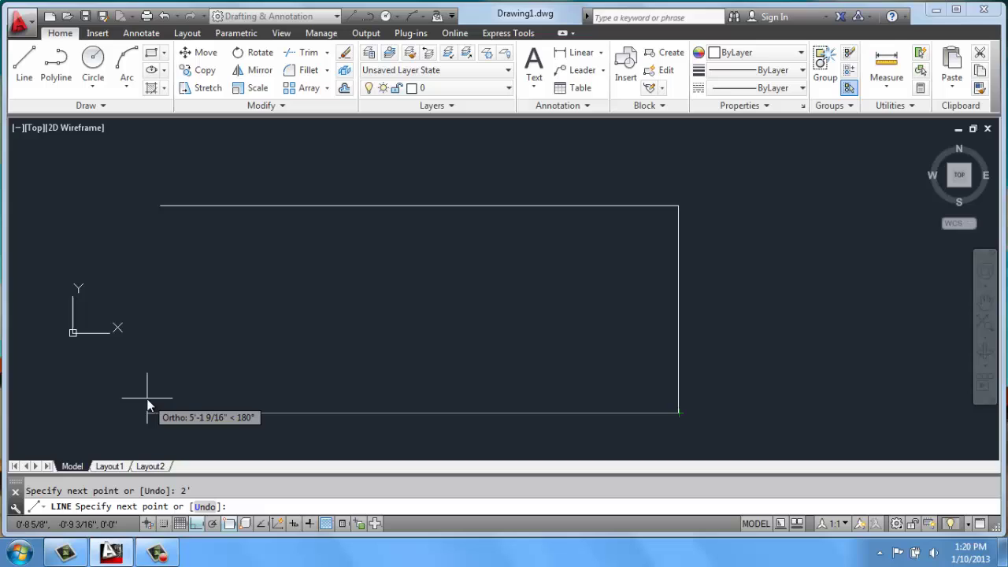
{"action": "type", "text": "5'"}
{"action": "key", "text": "Return"}
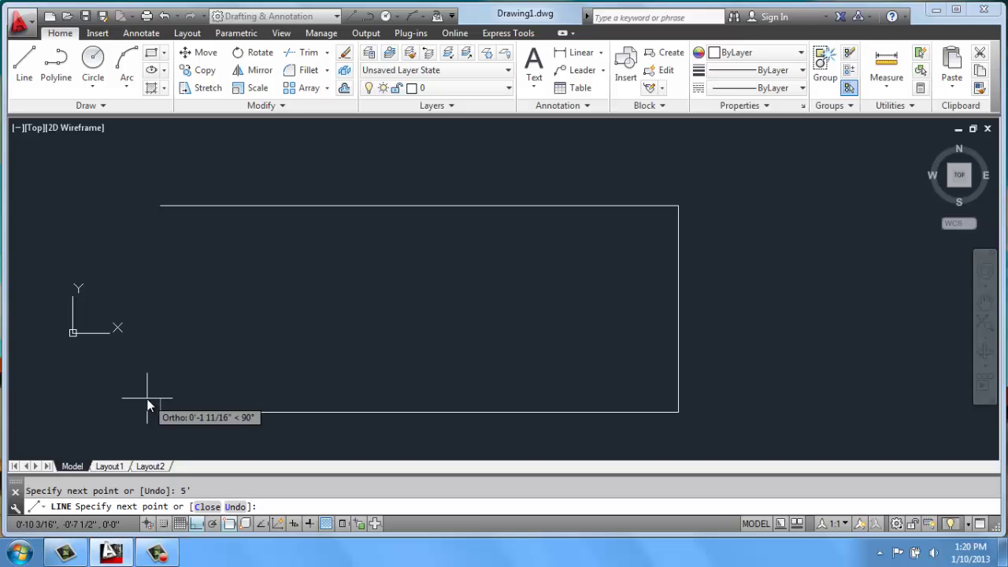
{"action": "left_click", "coordinate": [160, 206]}
{"action": "key", "text": "Return"}
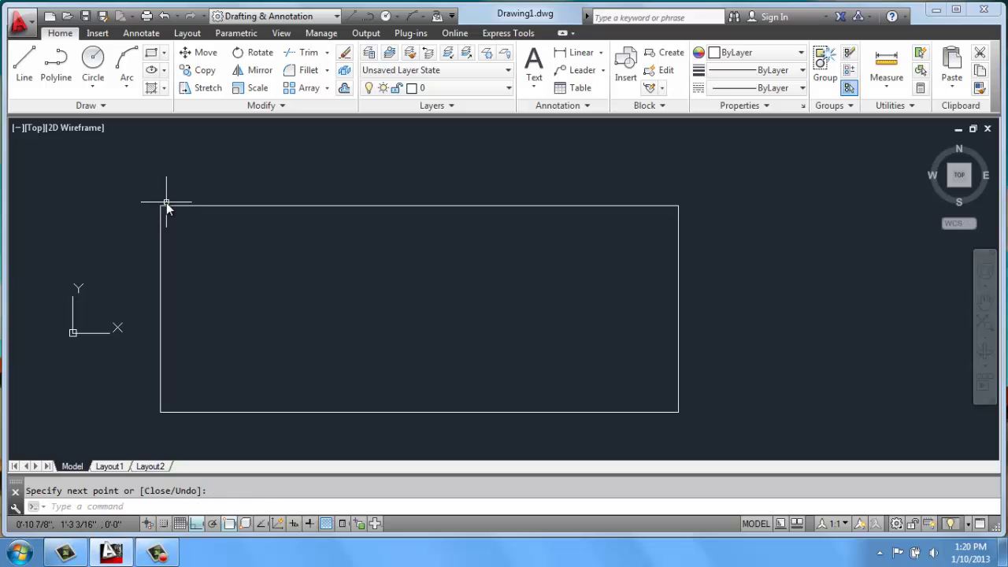
{"action": "scroll", "coordinate": [314, 284], "scroll_direction": "down", "scroll_amount": 3}
{"action": "middle_click_drag", "start_coordinate": [443, 275], "coordinate": [850, 349]}
{"action": "scroll", "coordinate": [851, 349], "scroll_direction": "up", "scroll_amount": 2}
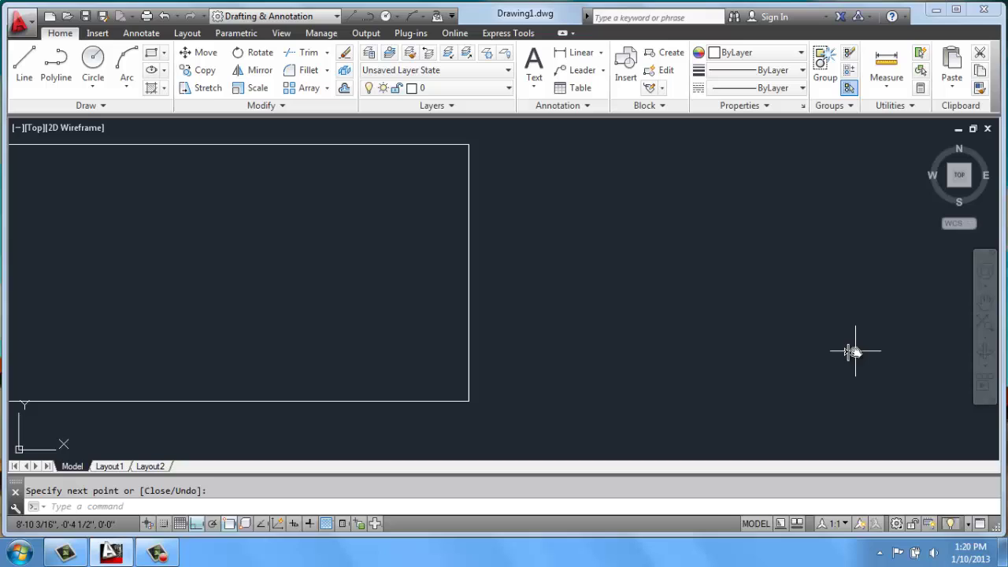
{"action": "key", "text": "Return"}
{"action": "key", "text": "Return"}
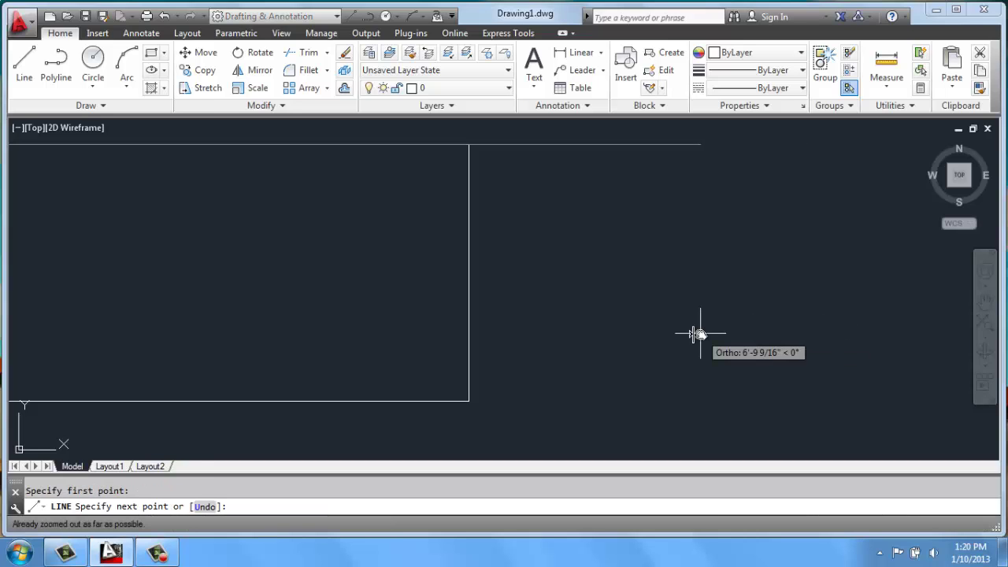
Cancel the pending line and Zoom Extents (Z, E) to frame the rectangle.
{"action": "key", "text": "Escape"}
{"action": "type", "text": "z"}
{"action": "key", "text": "Return"}
{"action": "type", "text": "e"}
{"action": "key", "text": "Return"}
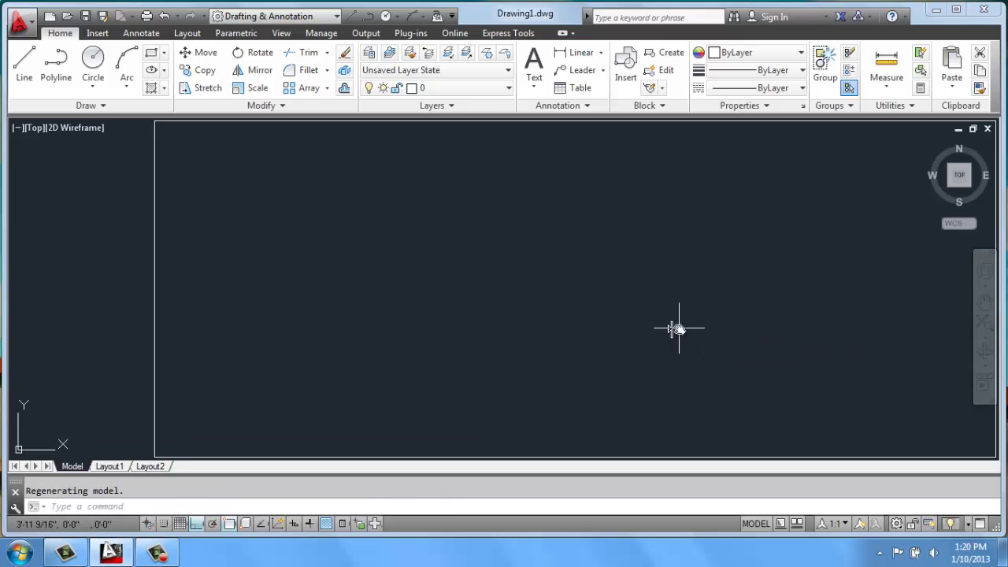
{"action": "scroll", "coordinate": [593, 279], "scroll_direction": "down", "scroll_amount": 2}
{"action": "middle_click_drag", "start_coordinate": [764, 231], "coordinate": [465, 189]}
From the top-right corner draw 3' right and 2' down, closing on the bottom-right corner.
{"action": "left_click", "coordinate": [25, 67]}
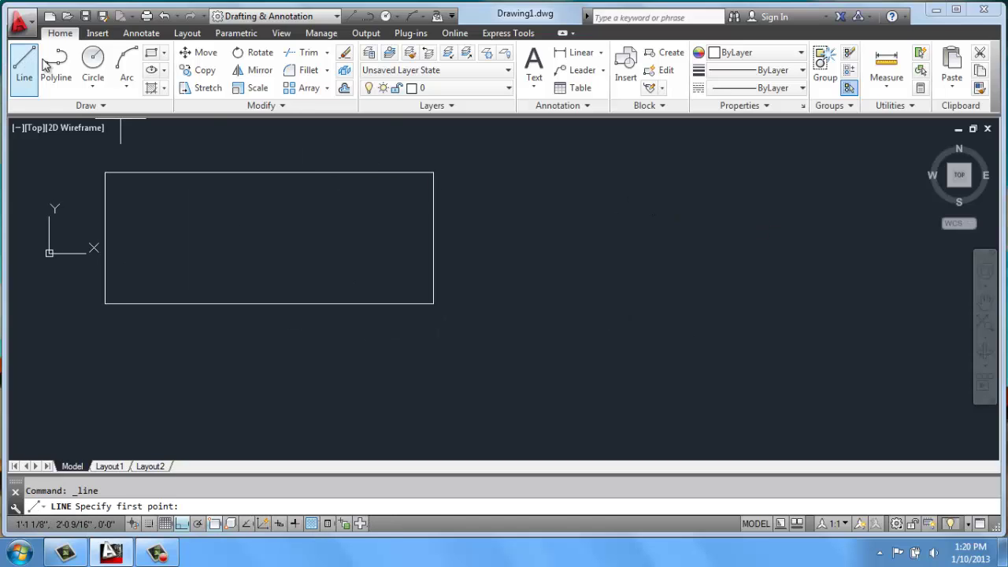
{"action": "left_click", "coordinate": [433, 171]}
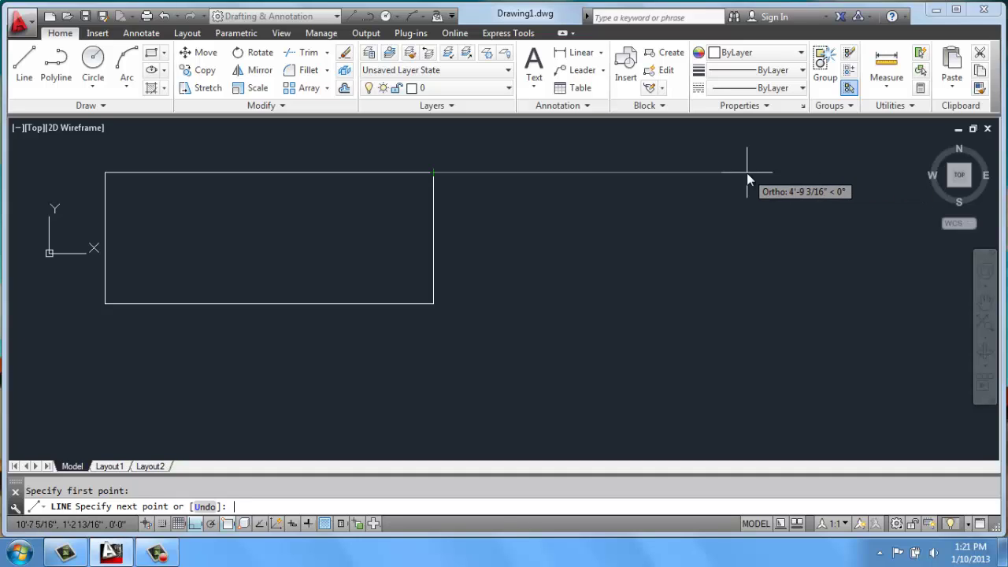
{"action": "type", "text": "3'"}
{"action": "key", "text": "Return"}
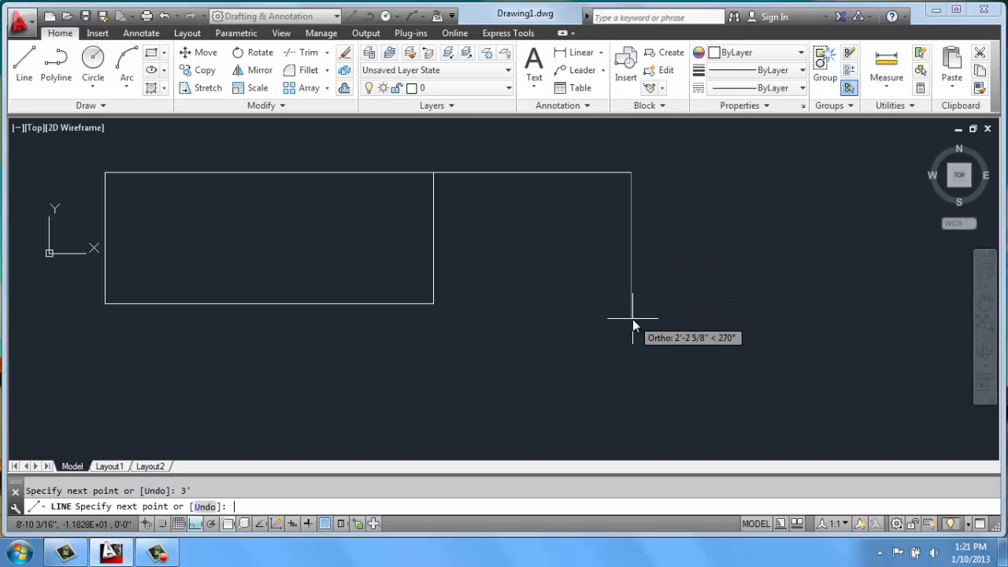
{"action": "type", "text": "2'"}
{"action": "key", "text": "Return"}
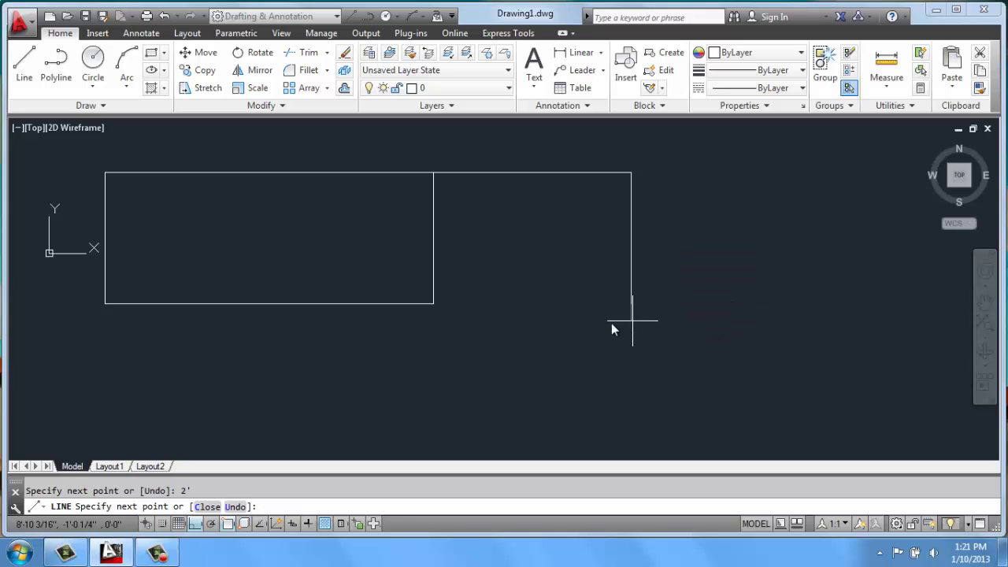
{"action": "left_click", "coordinate": [433, 304]}
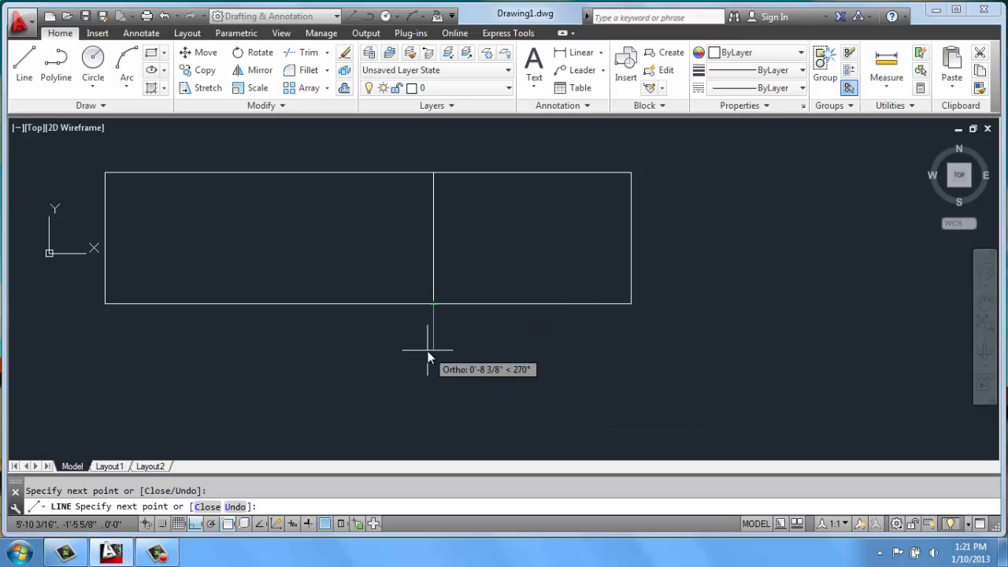
{"action": "key", "text": "Return"}
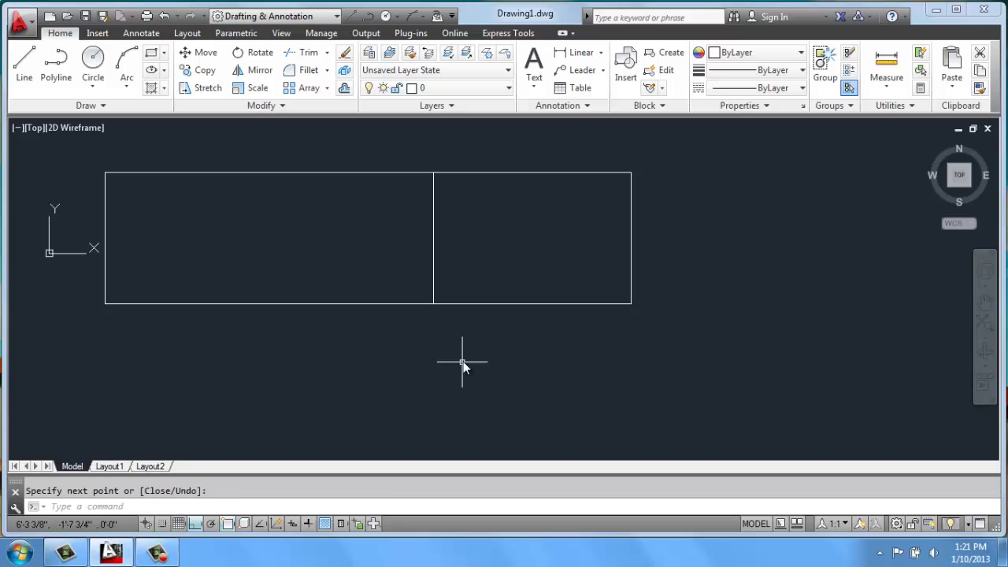
{"action": "scroll", "coordinate": [467, 355], "scroll_direction": "down", "scroll_amount": 2}
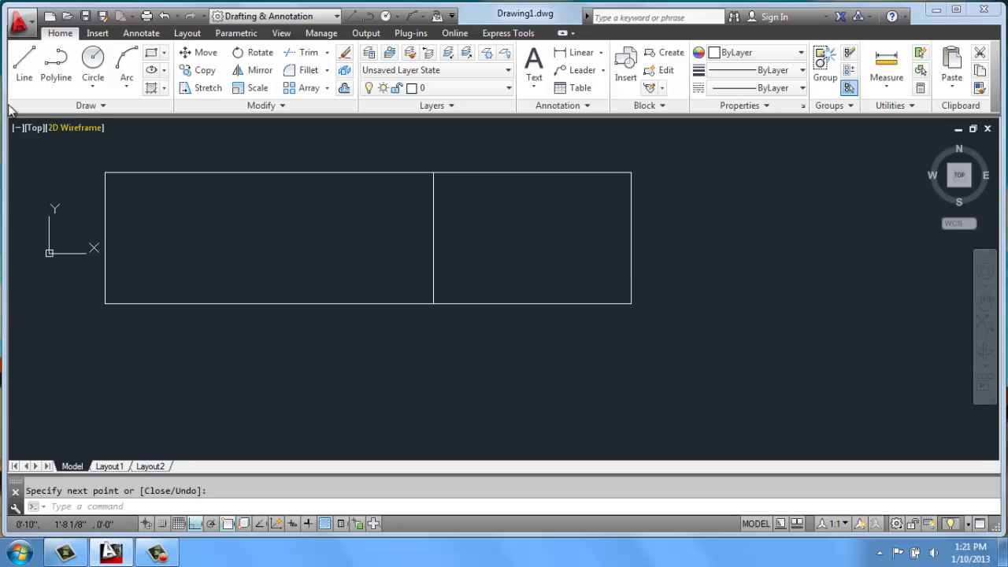
Draw a 36-inch line rightward from the midpoint of the second rectangle's right edge.
{"action": "left_click", "coordinate": [21, 70]}
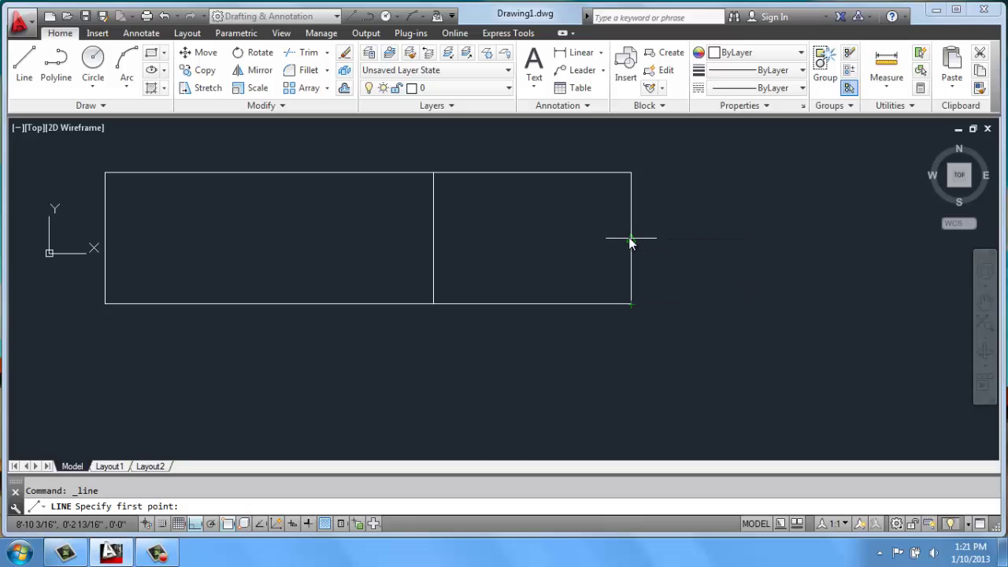
{"action": "scroll", "coordinate": [629, 240], "scroll_direction": "up", "scroll_amount": 5}
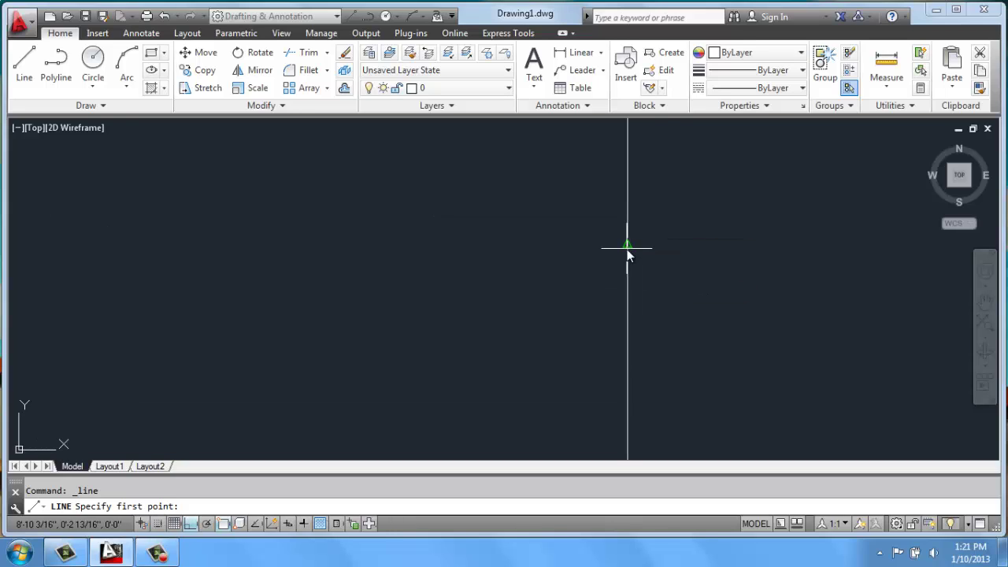
{"action": "left_click", "coordinate": [628, 248]}
{"action": "scroll", "coordinate": [628, 250], "scroll_direction": "down", "scroll_amount": 5}
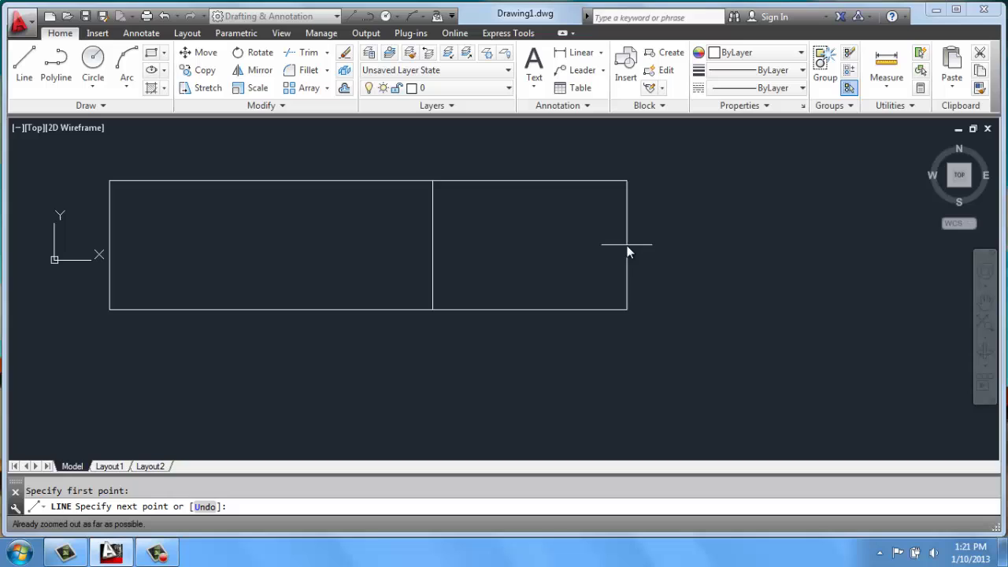
{"action": "type", "text": "3"}
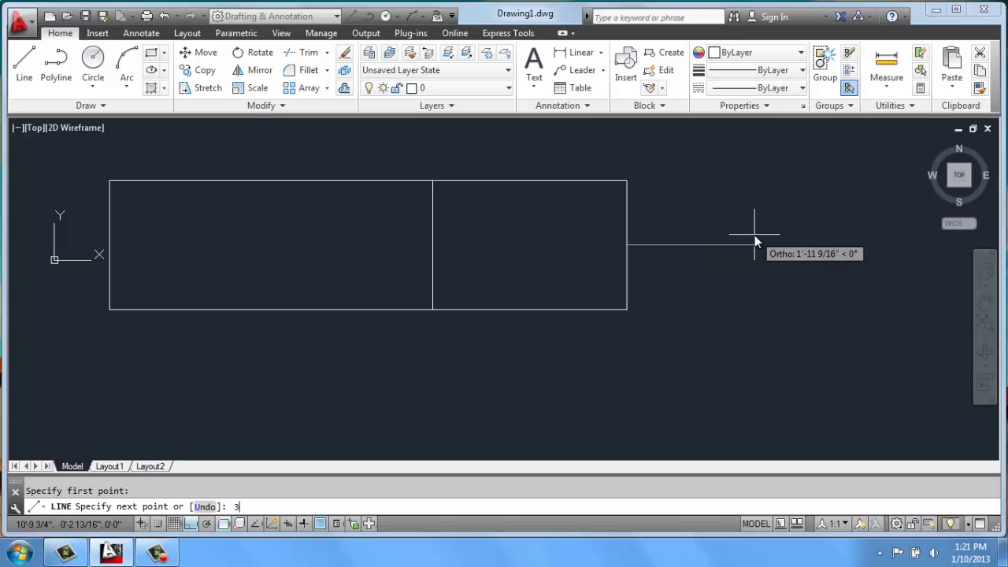
{"action": "type", "text": "6"}
{"action": "key", "text": "Return"}
{"action": "key", "text": "Return"}
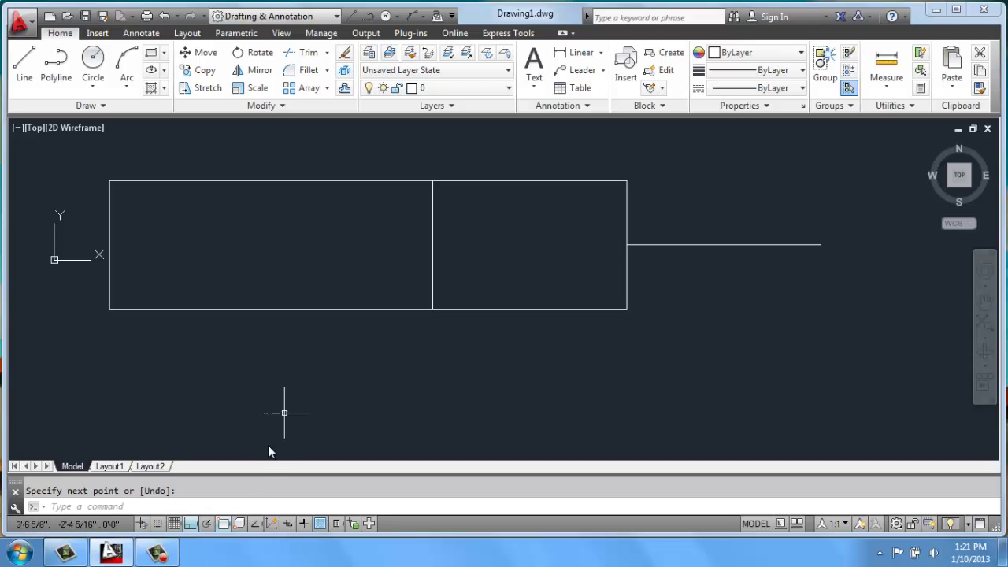
Start a new line, choose the Midpoint override, and show the Object Snap modes menu.
{"action": "right_click", "coordinate": [225, 526]}
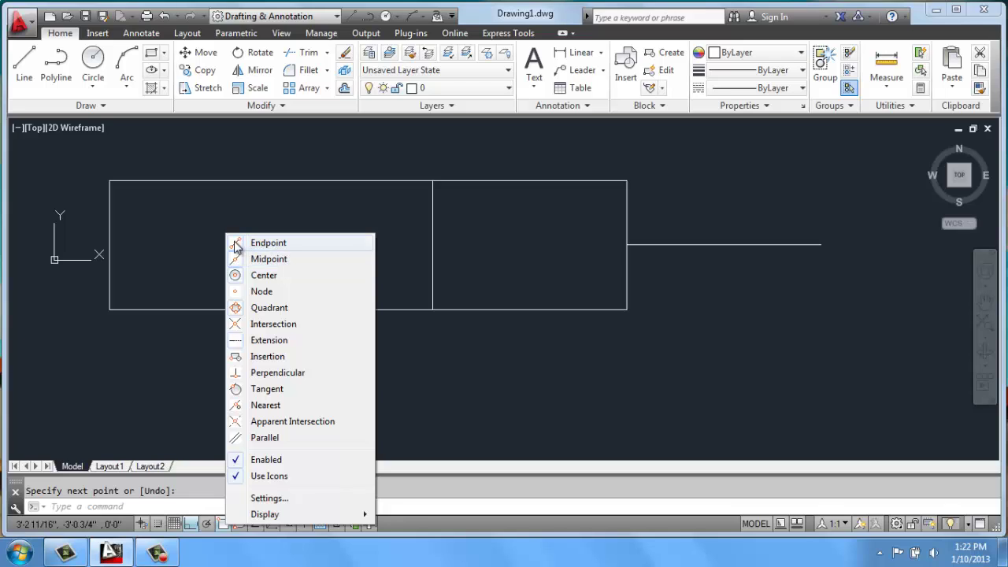
{"action": "key", "text": "Escape"}
{"action": "key", "text": "Escape"}
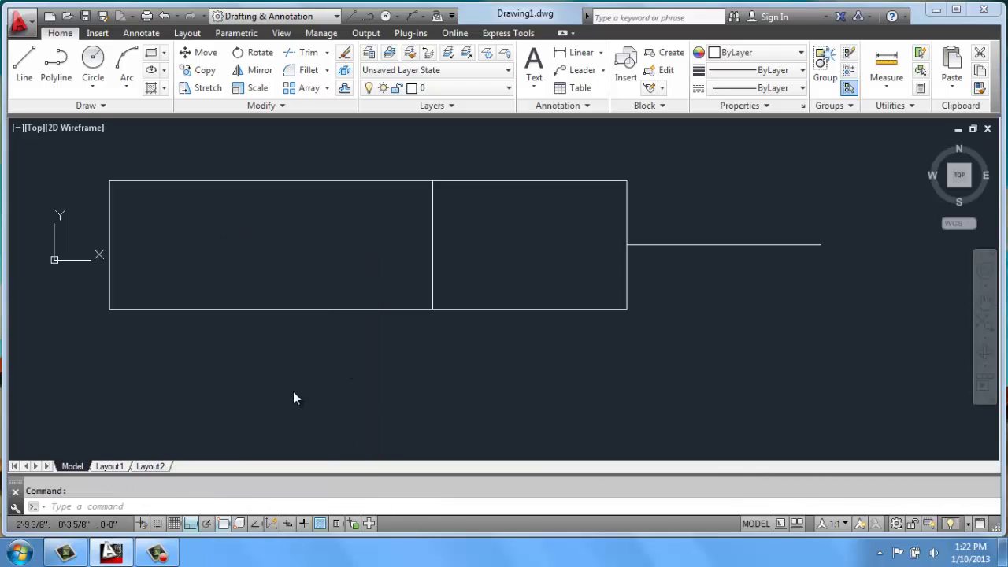
{"action": "left_click", "coordinate": [25, 63]}
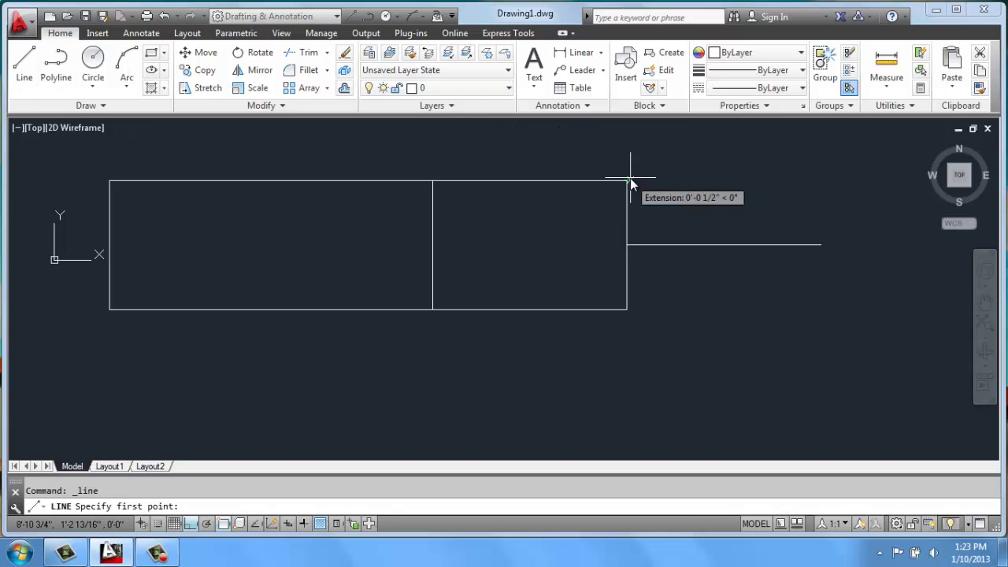
{"action": "scroll", "coordinate": [627, 183], "scroll_direction": "up", "scroll_amount": 3}
{"action": "scroll", "coordinate": [625, 185], "scroll_direction": "up", "scroll_amount": 2}
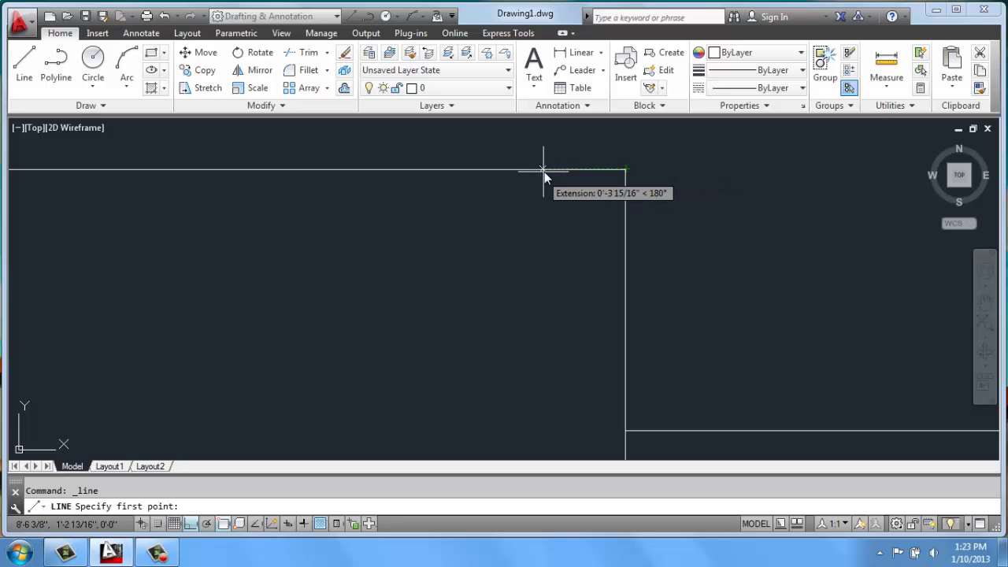
{"action": "scroll", "coordinate": [617, 177], "scroll_direction": "down", "scroll_amount": 5}
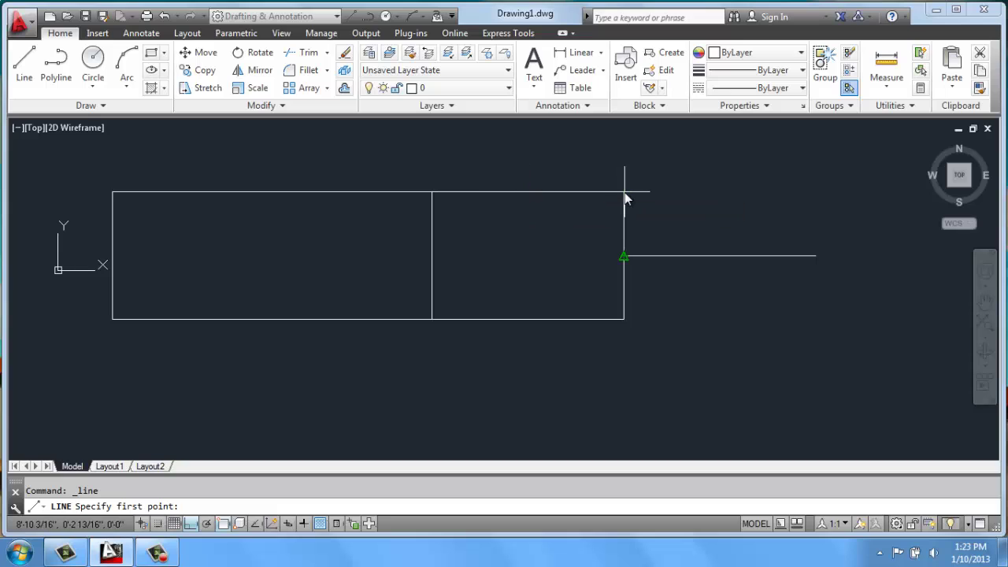
{"action": "right_click", "coordinate": [220, 455], "text": "shift"}
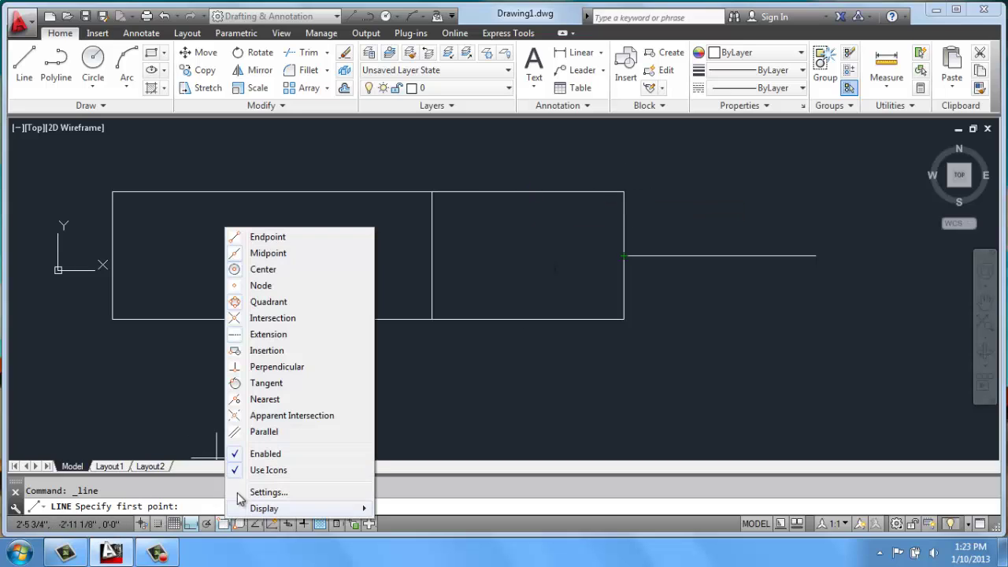
{"action": "left_click", "coordinate": [247, 252]}
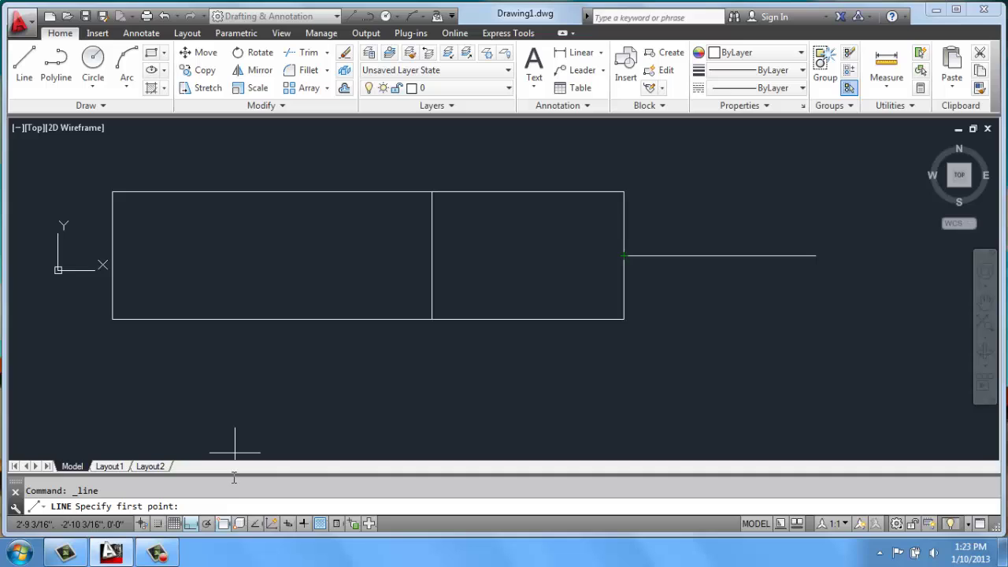
{"action": "right_click", "coordinate": [224, 523]}
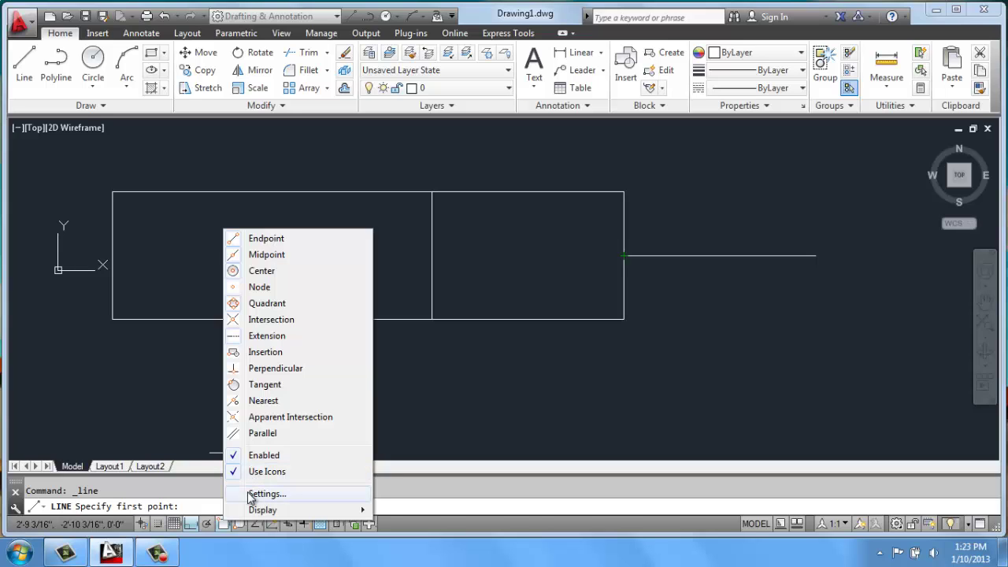
Open Object Snap Settings and review the Polar Tracking and Snap and Grid tabs.
{"action": "left_click", "coordinate": [251, 495]}
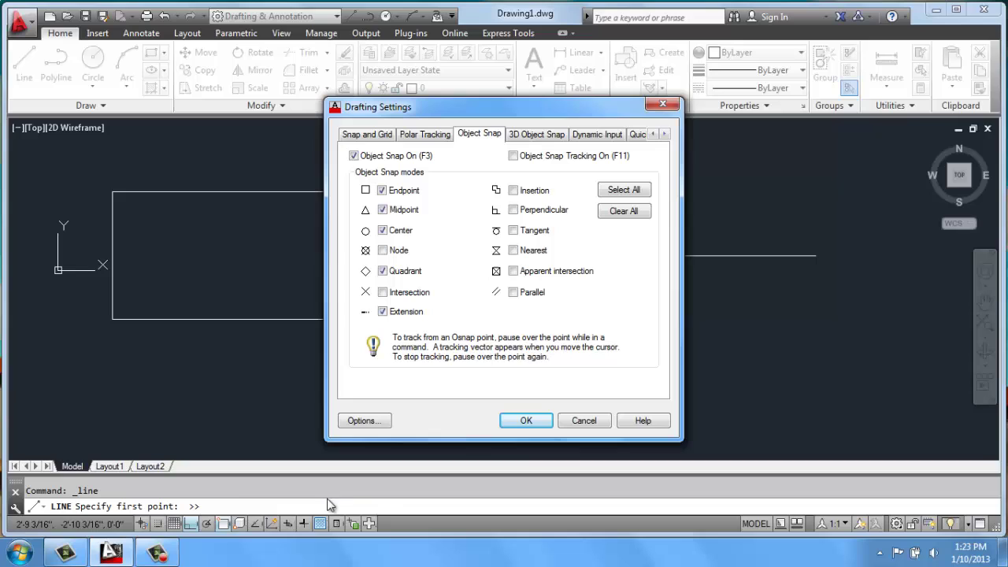
{"action": "left_click", "coordinate": [424, 135]}
{"action": "left_click", "coordinate": [367, 135]}
{"action": "left_click", "coordinate": [399, 133]}
{"action": "left_click", "coordinate": [475, 135]}
{"action": "left_click", "coordinate": [354, 156]}
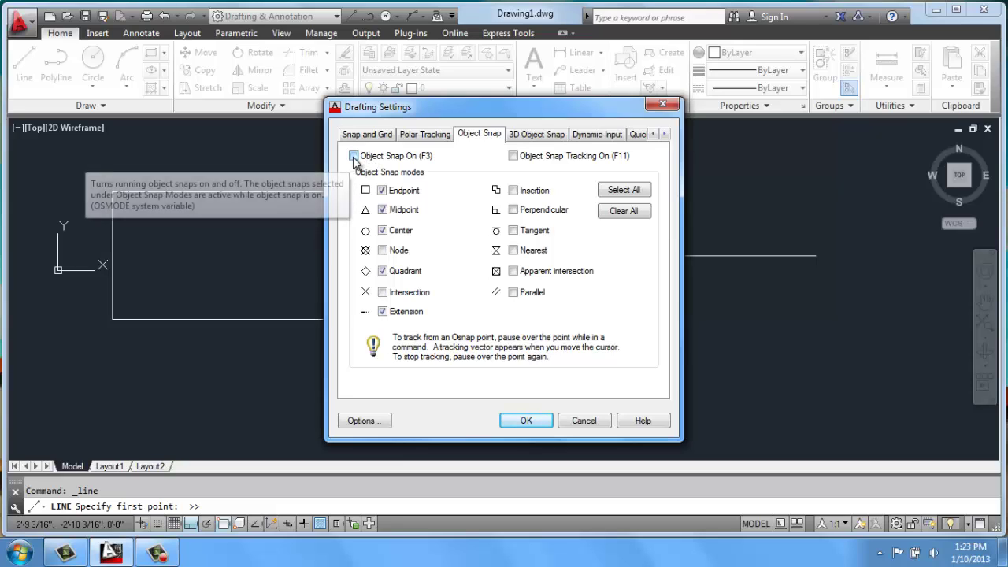
{"action": "left_click", "coordinate": [353, 156]}
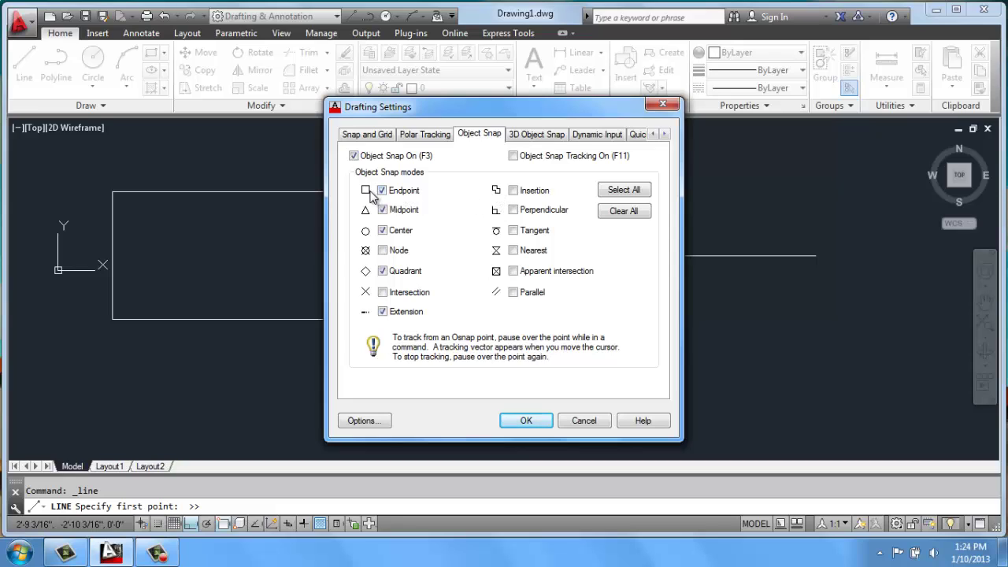
Experiment with Node, Quadrant, Select All, Clear All, Endpoint and Midpoint snap checkboxes.
{"action": "left_click", "coordinate": [383, 251]}
{"action": "left_click", "coordinate": [383, 272]}
{"action": "left_click", "coordinate": [383, 251]}
{"action": "left_click", "coordinate": [383, 271]}
{"action": "left_click", "coordinate": [621, 211]}
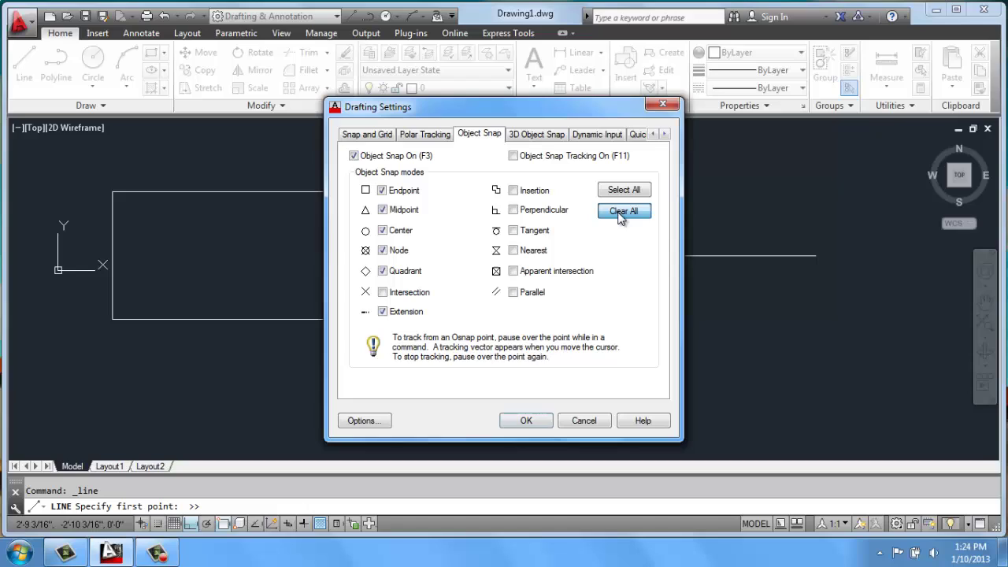
{"action": "left_click", "coordinate": [605, 192]}
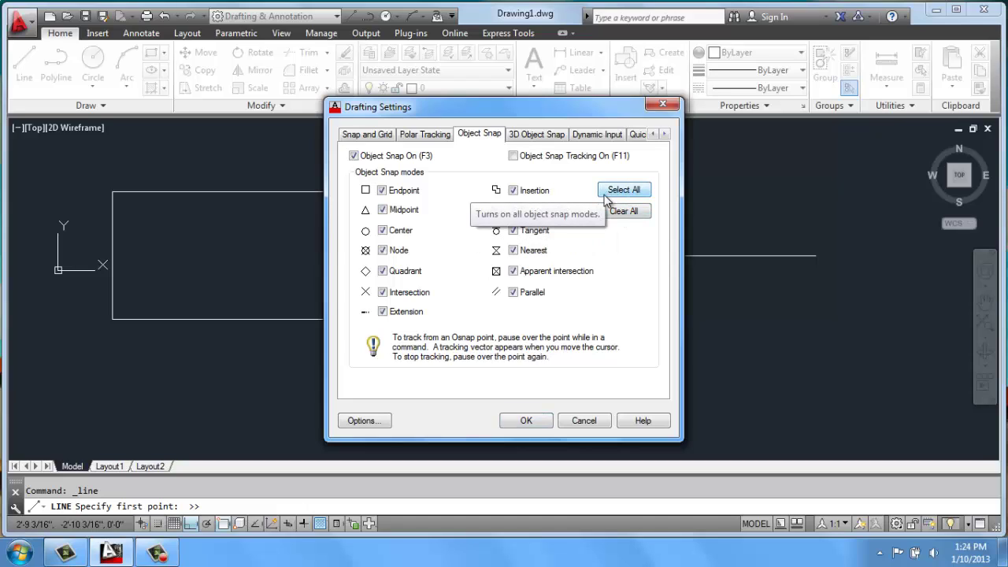
{"action": "left_click", "coordinate": [614, 212]}
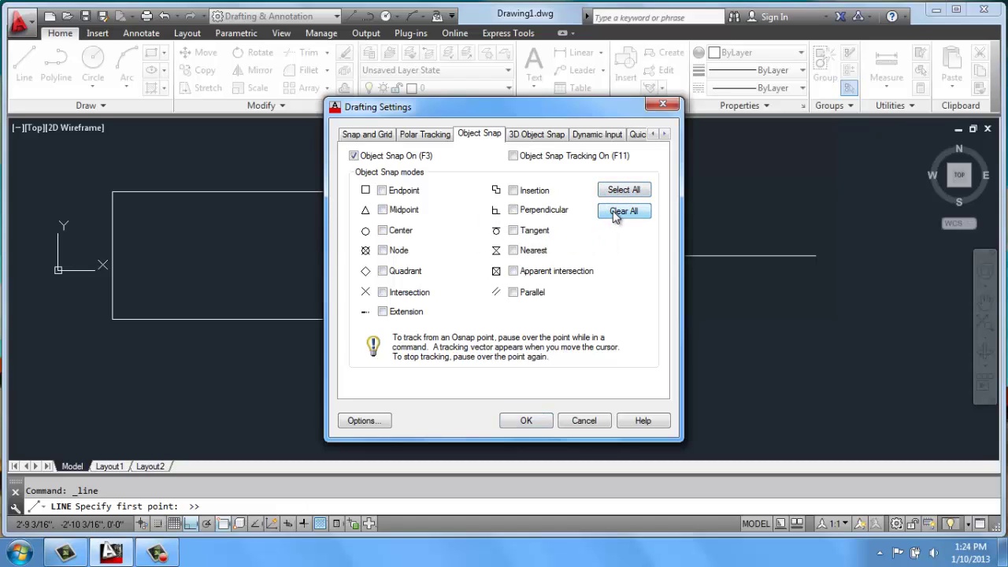
{"action": "left_click", "coordinate": [383, 191]}
{"action": "left_click", "coordinate": [383, 210]}
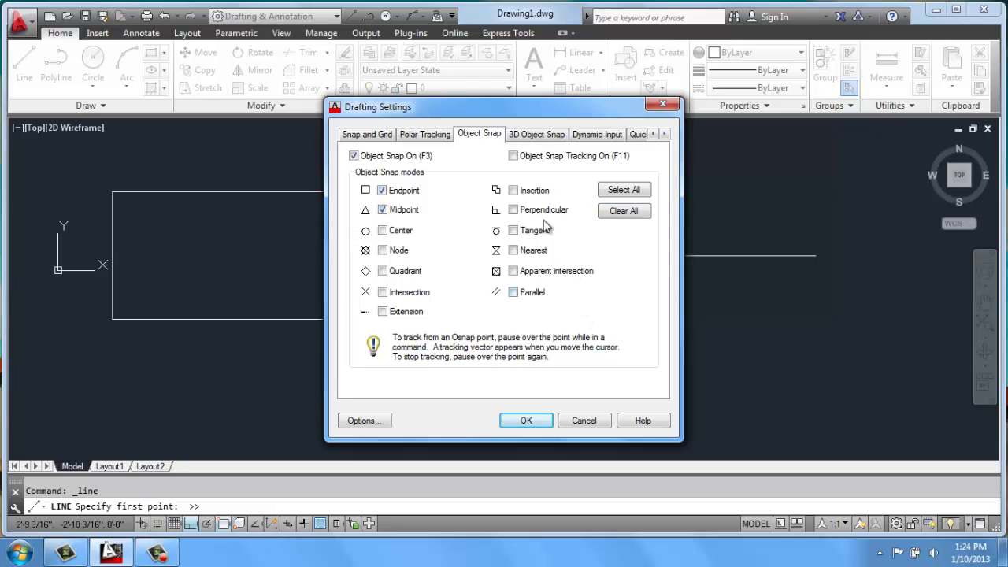
Clear all snap modes, enable Endpoint, Midpoint and Center, and confirm with OK.
{"action": "left_click", "coordinate": [632, 192]}
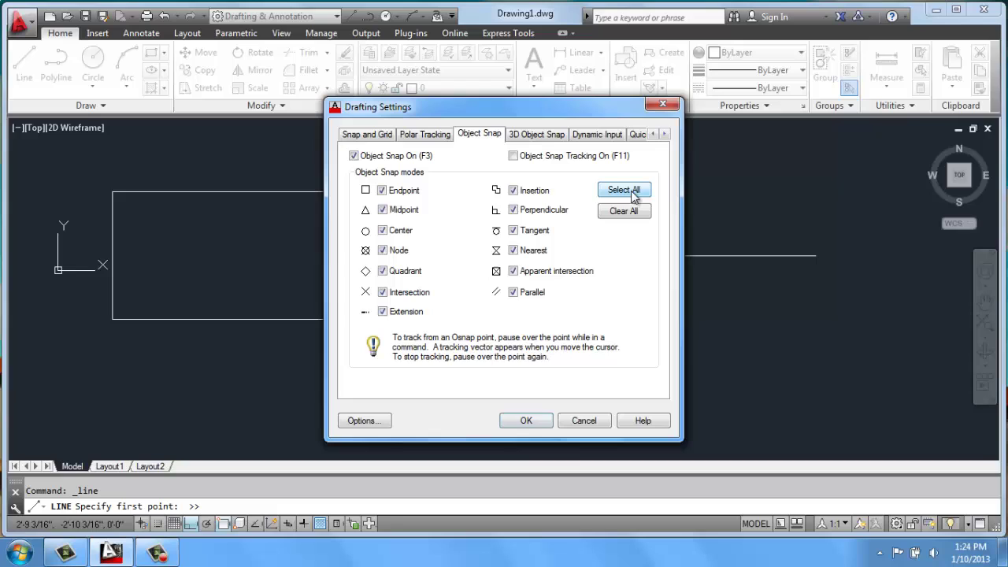
{"action": "left_click", "coordinate": [513, 292]}
{"action": "left_click", "coordinate": [514, 271]}
{"action": "left_click", "coordinate": [513, 249]}
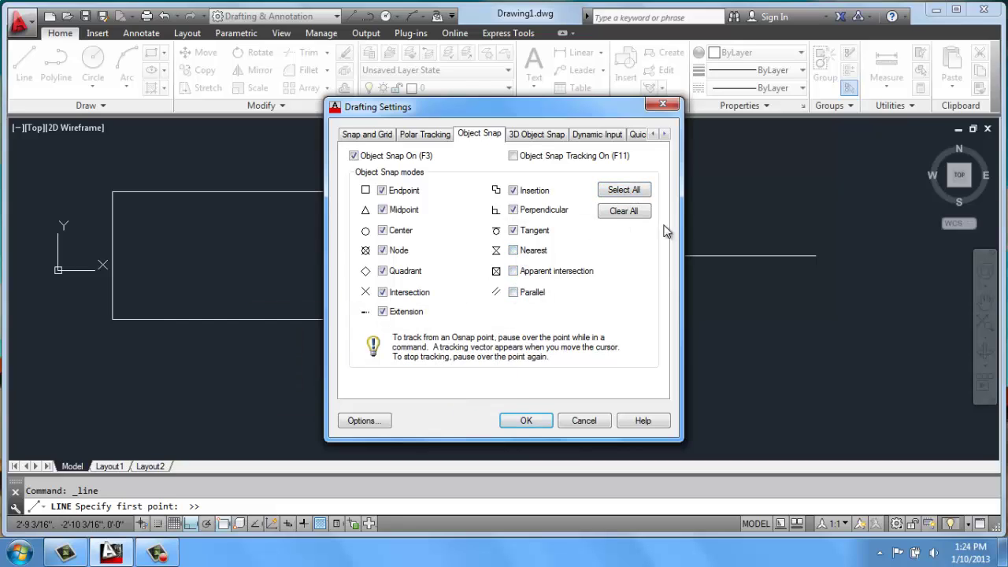
{"action": "left_click", "coordinate": [611, 214]}
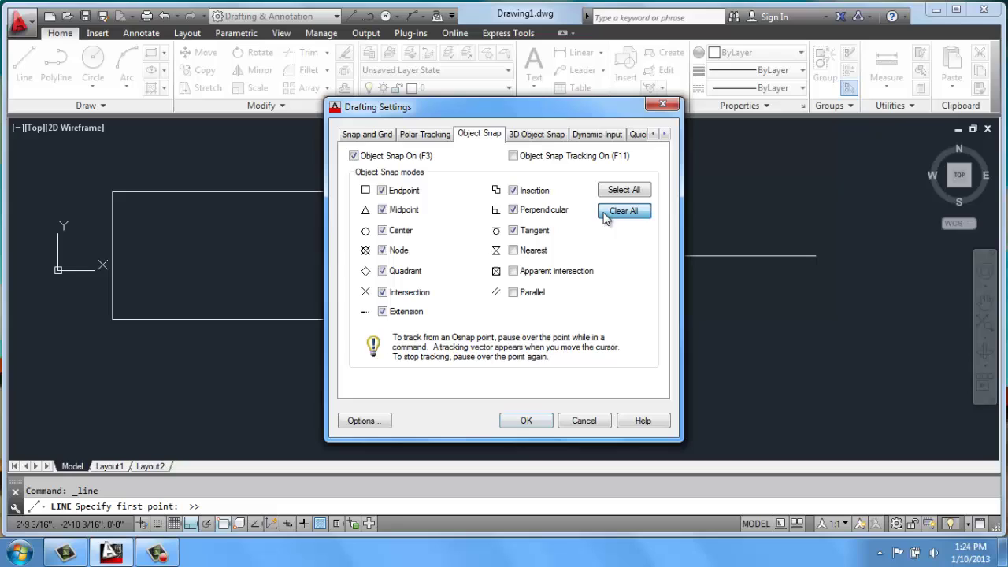
{"action": "left_click", "coordinate": [382, 190]}
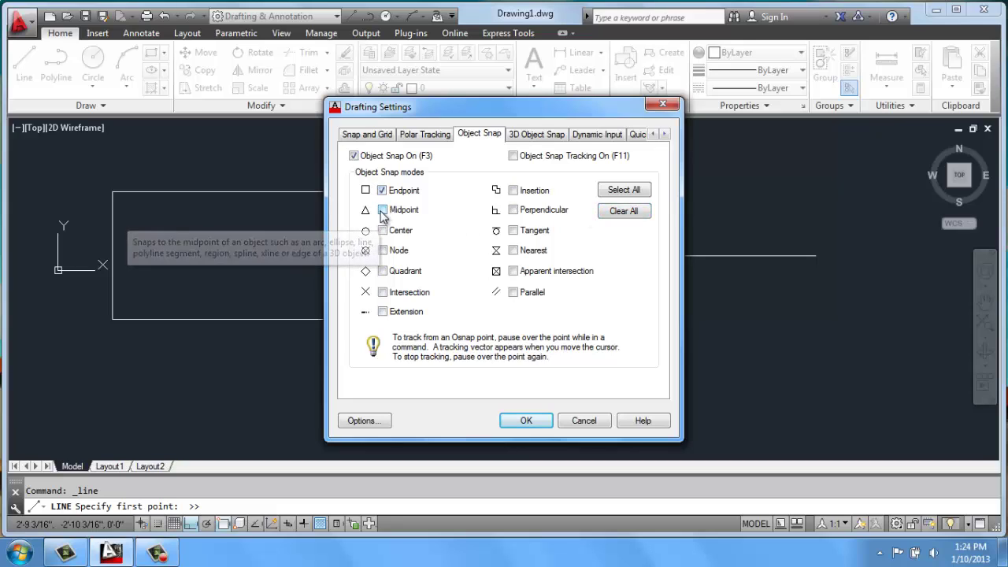
{"action": "left_click", "coordinate": [382, 210]}
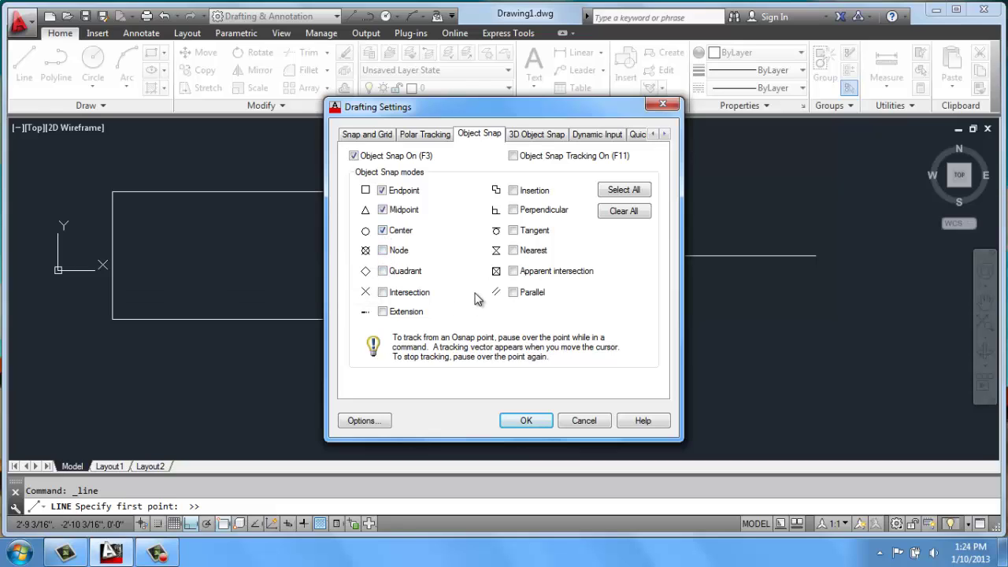
{"action": "left_click", "coordinate": [528, 421]}
{"action": "right_click", "coordinate": [221, 525]}
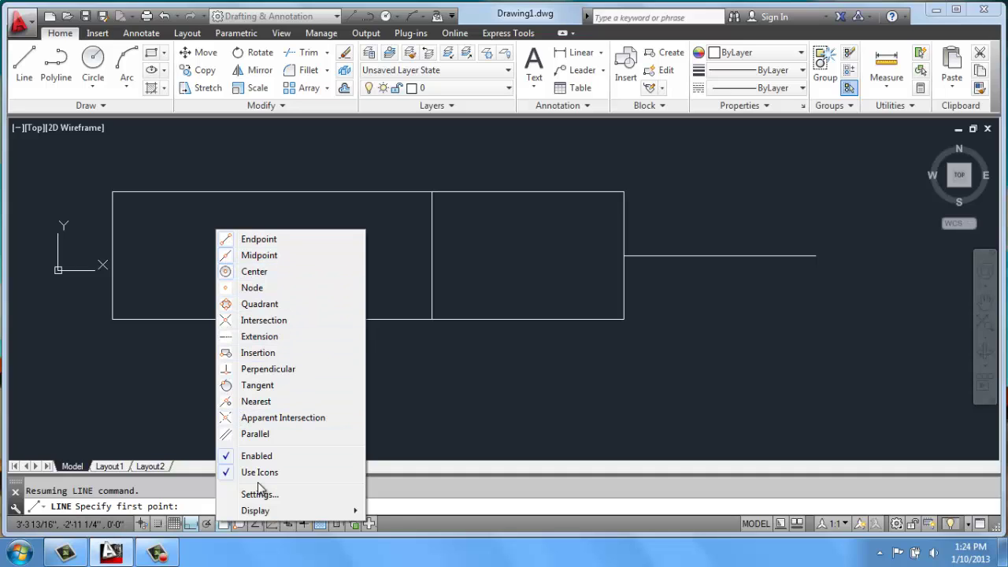
{"action": "mouse_move", "coordinate": [271, 512]}
{"action": "left_click", "coordinate": [227, 473]}
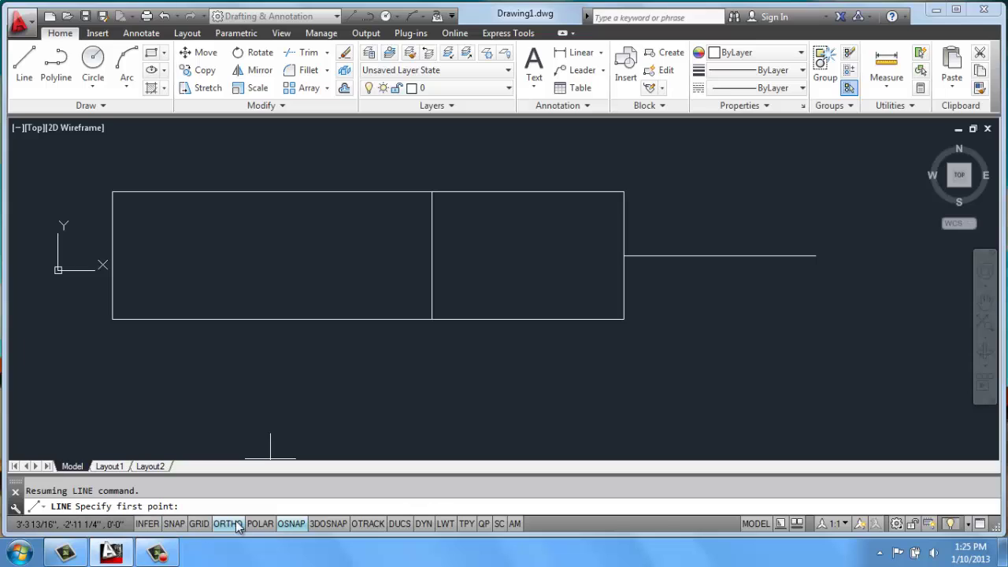
{"action": "right_click", "coordinate": [289, 525]}
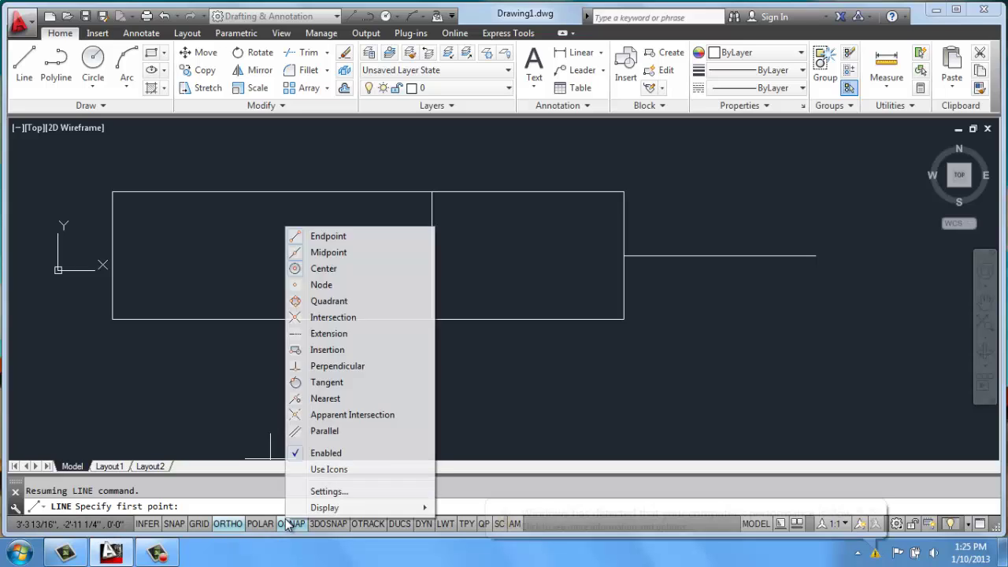
{"action": "left_click", "coordinate": [310, 473]}
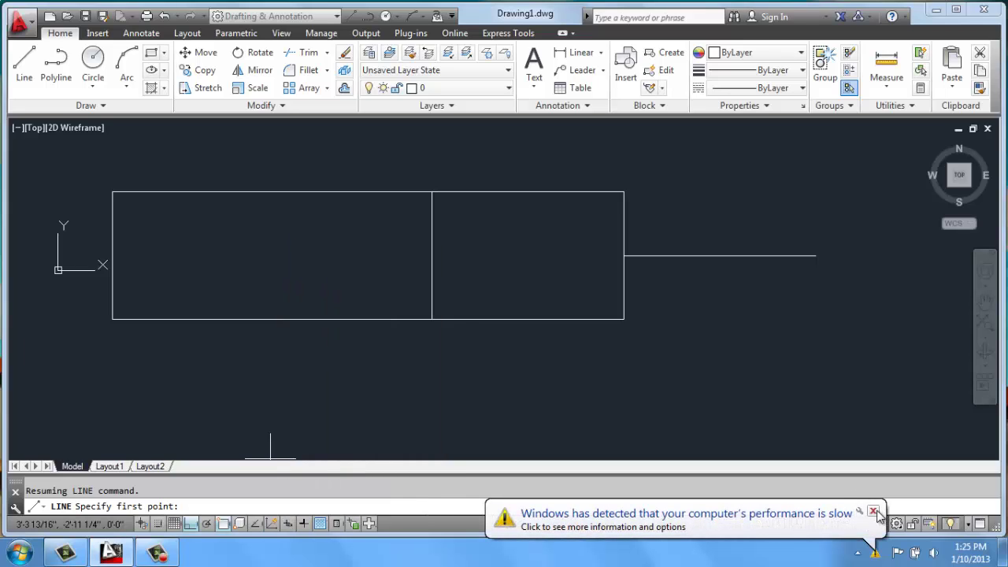
{"action": "left_click", "coordinate": [872, 511]}
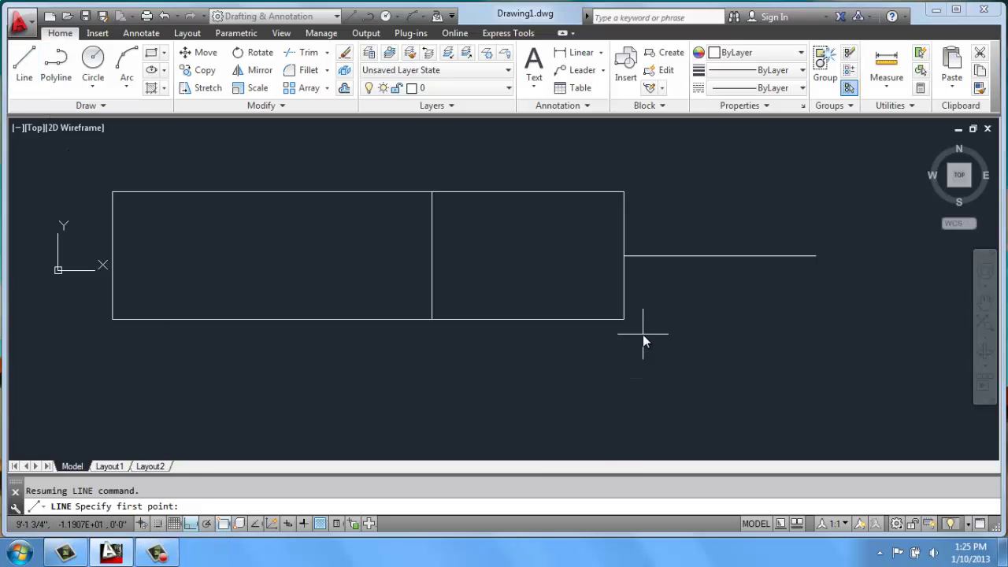
Draw slanted lines from the lower-right corner to the 3-foot line's end and the upper-right corner.
{"action": "left_click", "coordinate": [624, 319]}
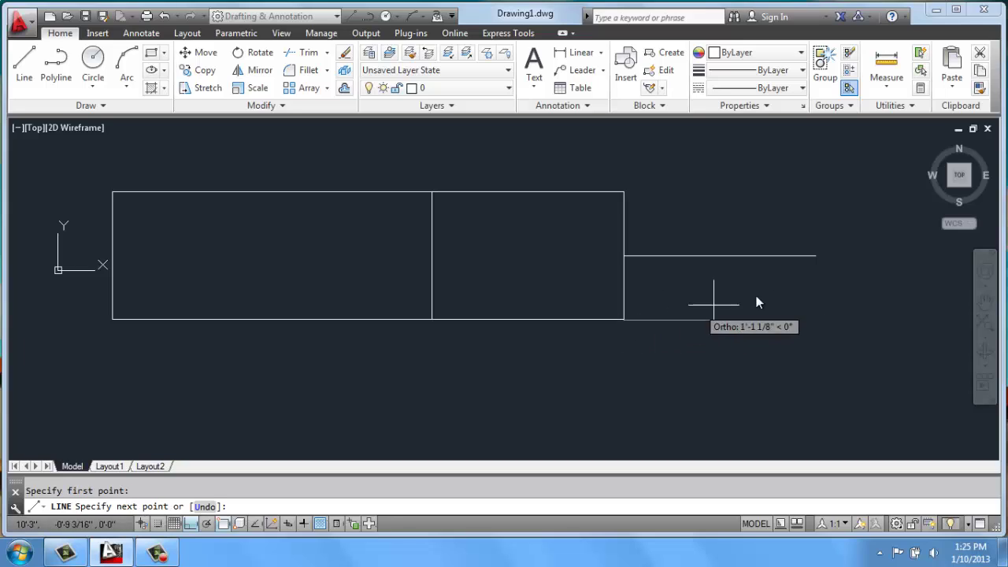
{"action": "left_click", "coordinate": [815, 256]}
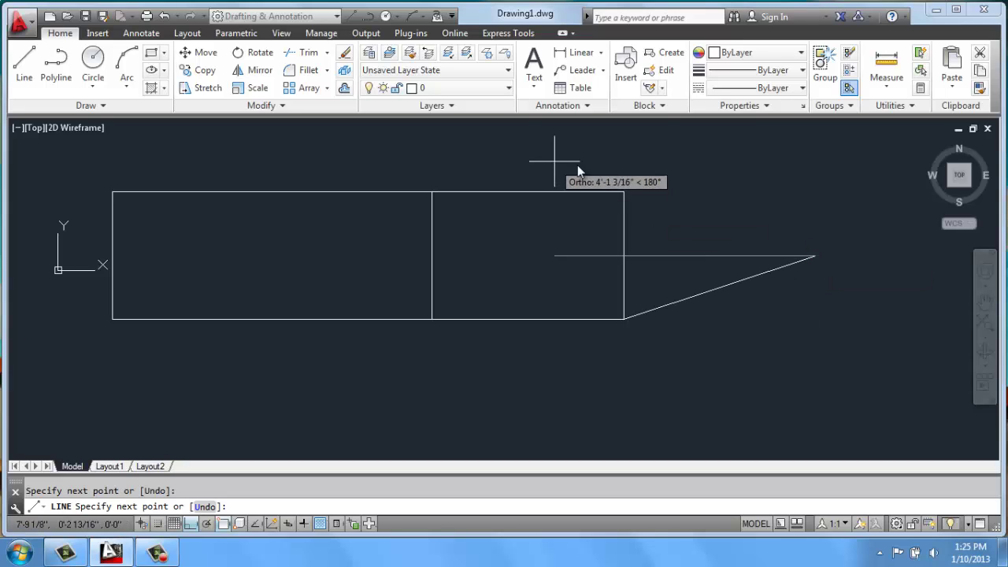
{"action": "left_click", "coordinate": [624, 192]}
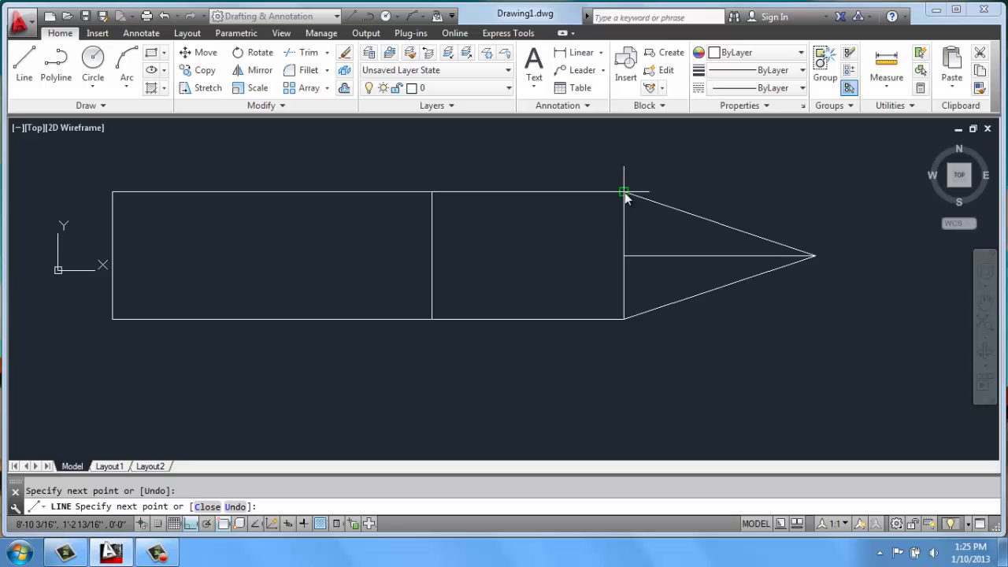